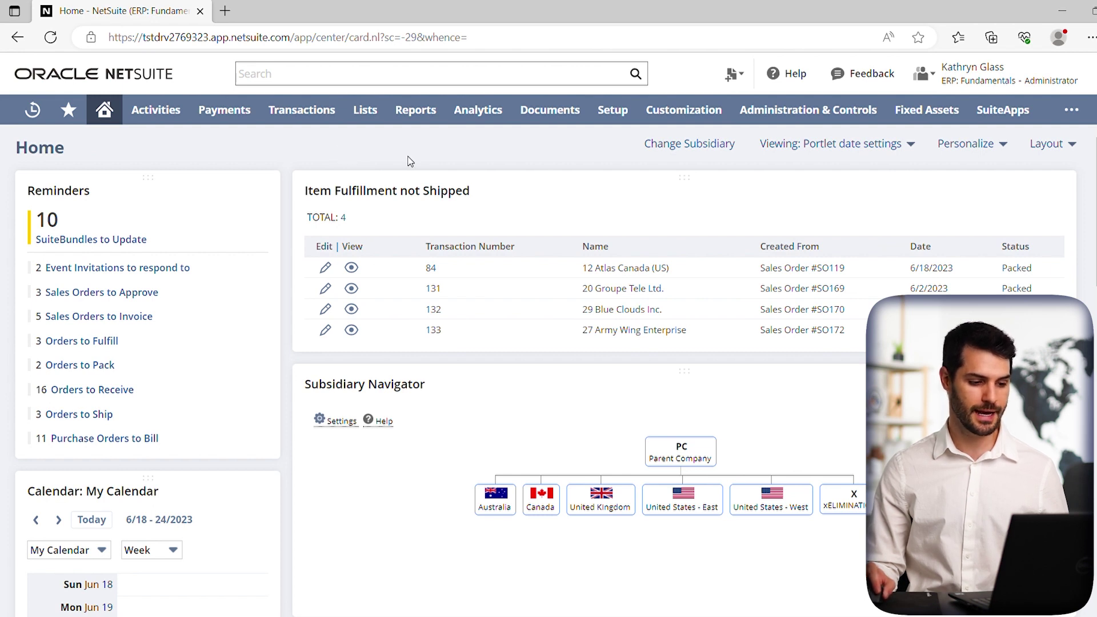
Step: Place the cursor in the global Search field on the Home dashboard header
click(433, 80)
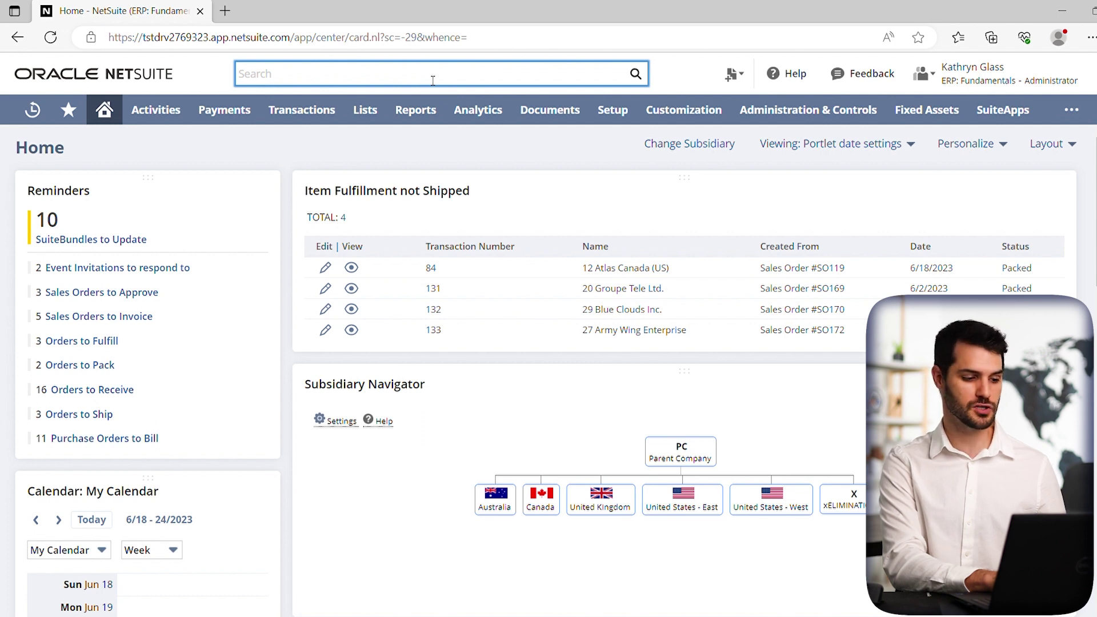
Step: Search employees with 'emp: joe', then replace the query with 'cus: atlas'
text(emp)
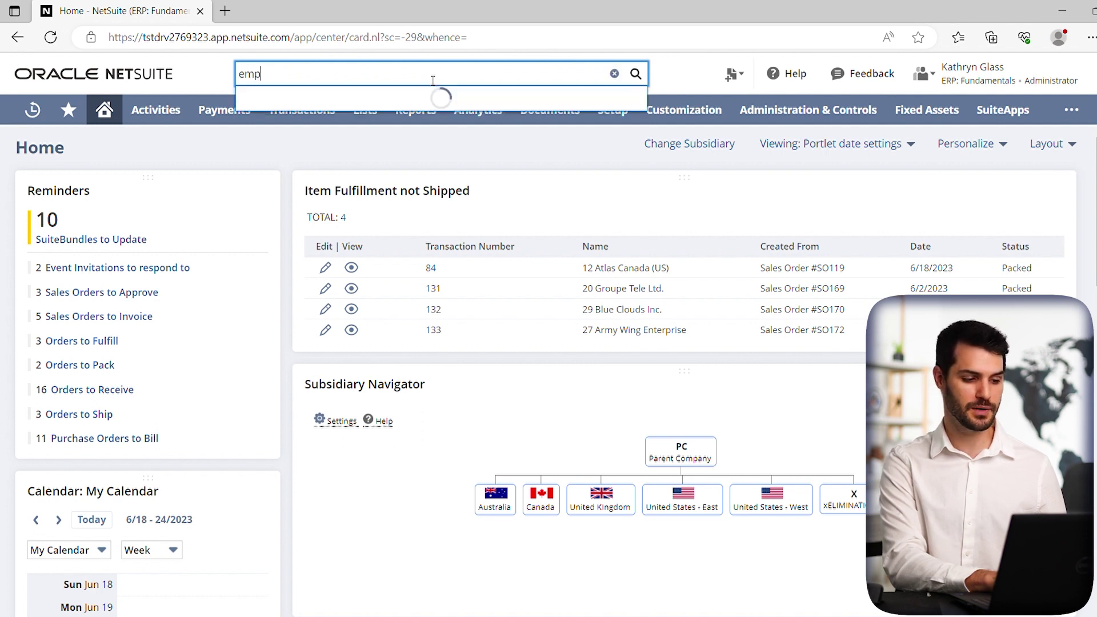
text(:)
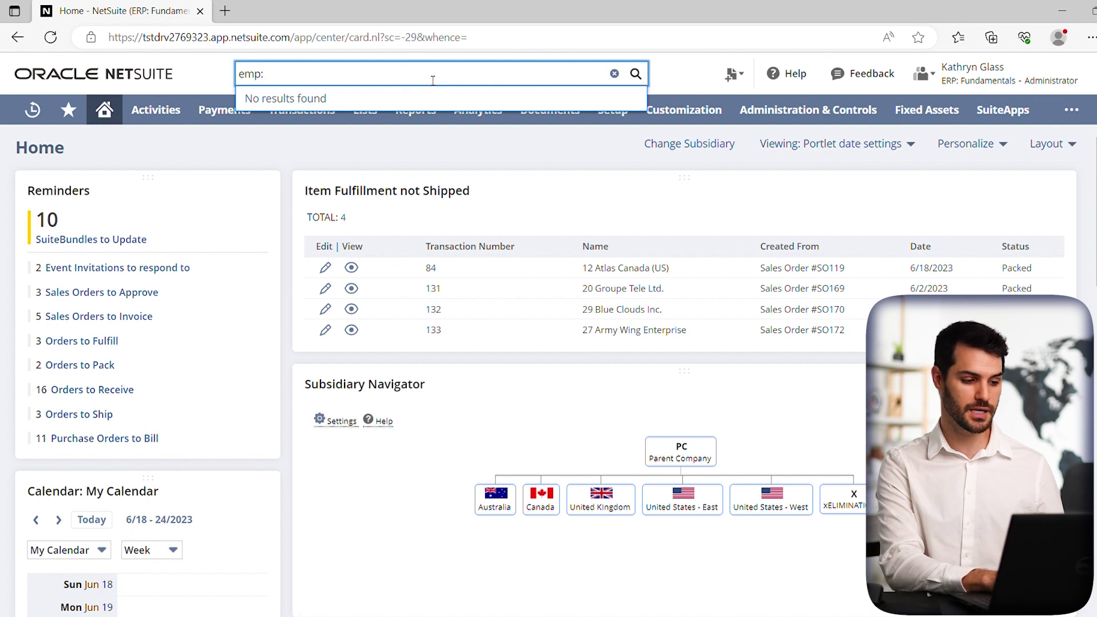
text(joe)
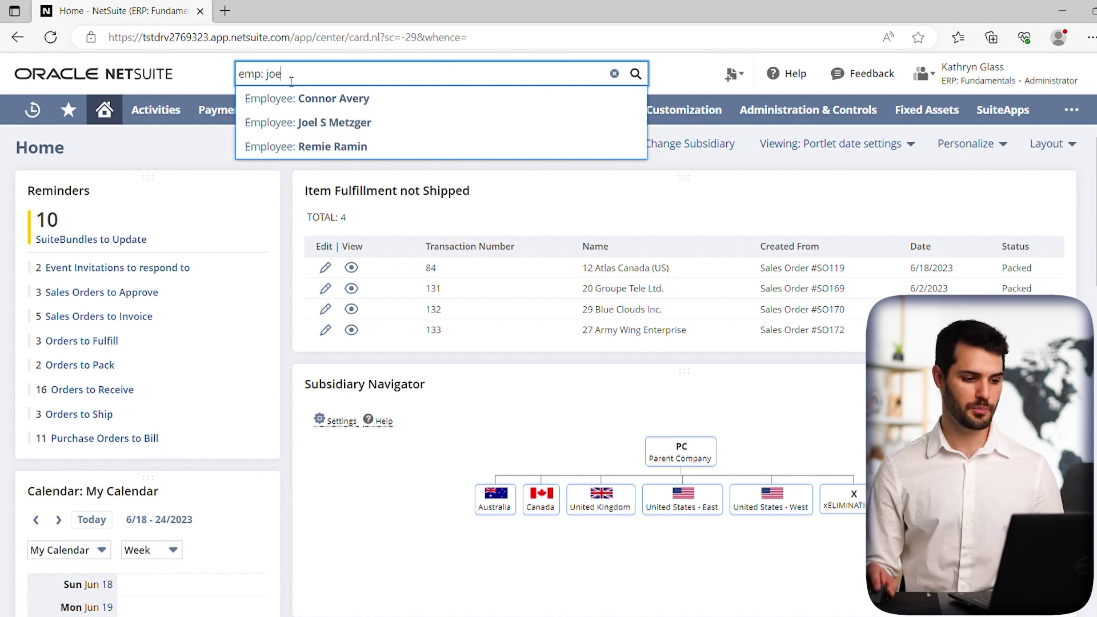
drag(295, 80, 242, 75)
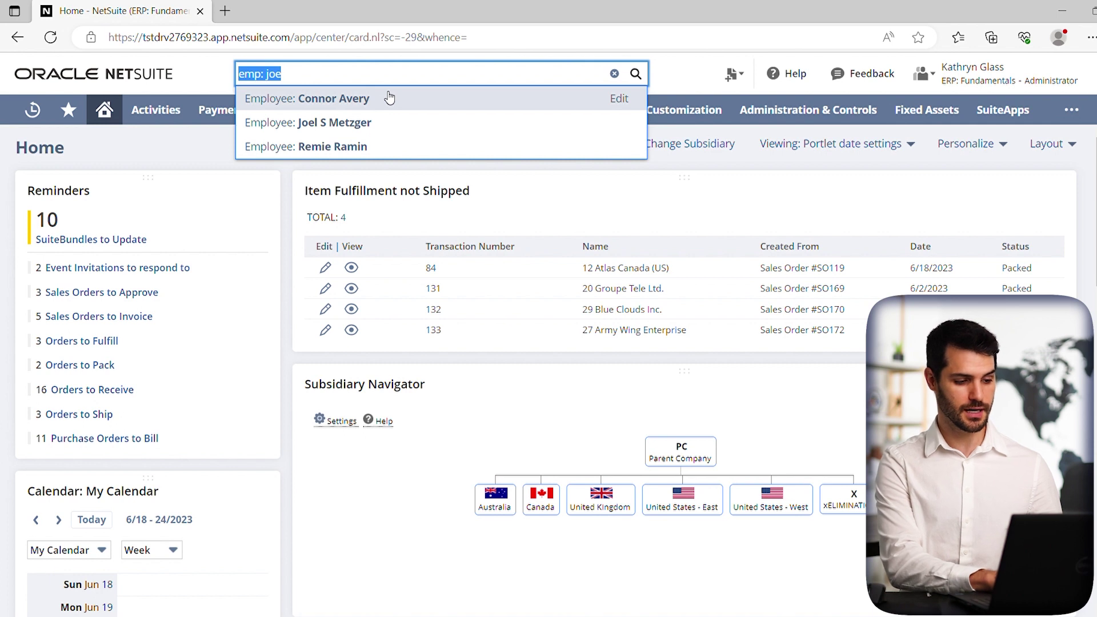
text(cus: a)
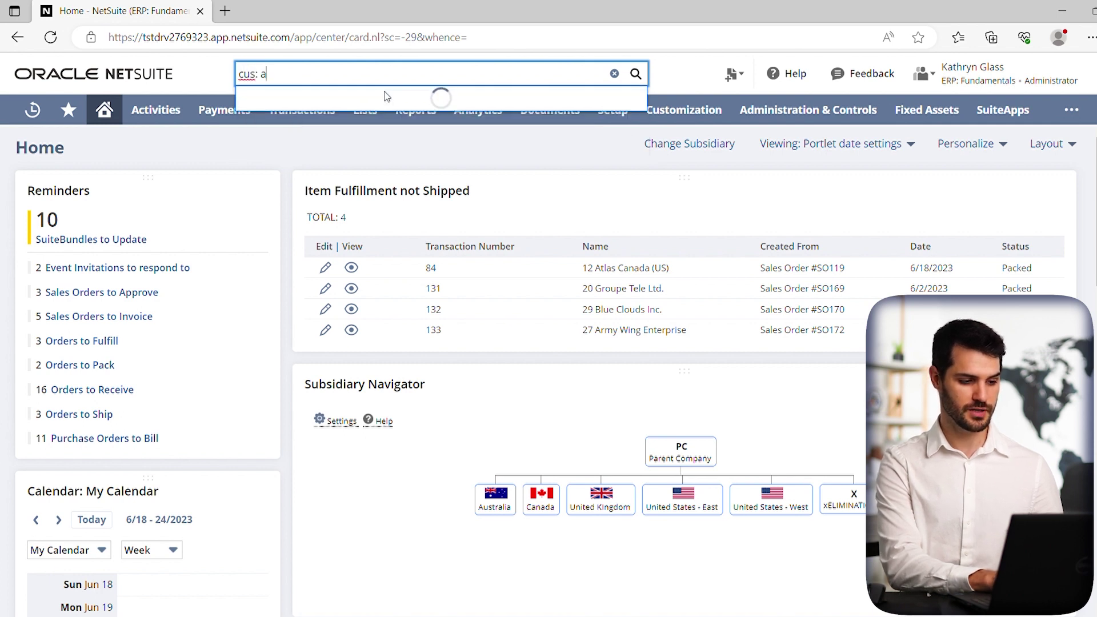
text(tlas)
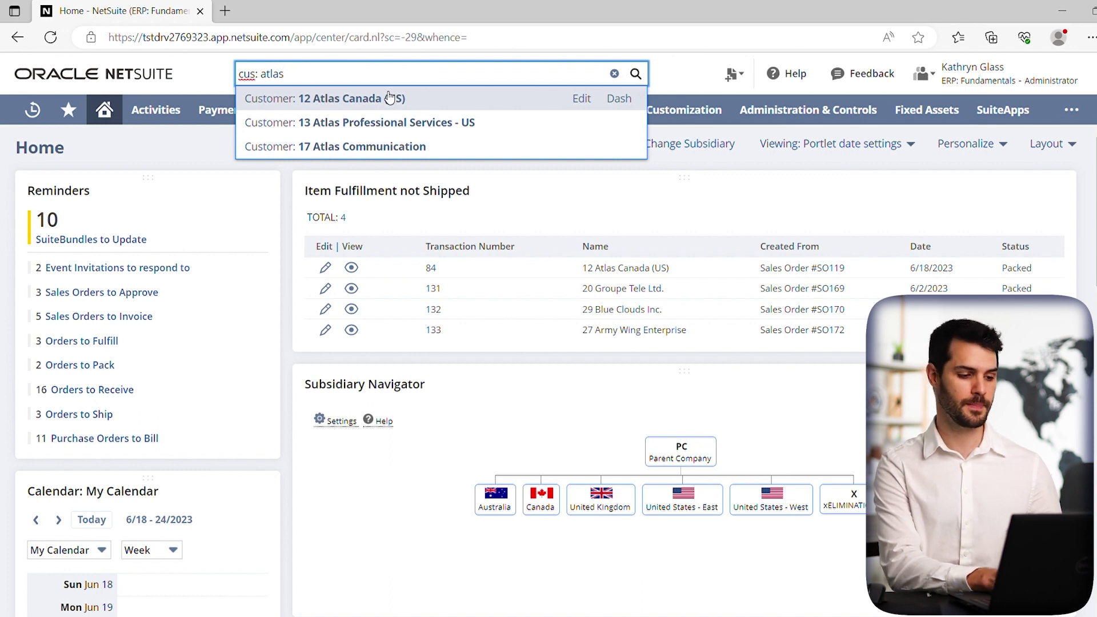
Step: Clear the 'cus: atlas' search and search item records with 'it: 7'
key(BackSpace)
key(BackSpace)
key(BackSpace)
key(BackSpace)
key(BackSpace)
key(BackSpace)
key(BackSpace)
key(BackSpace)
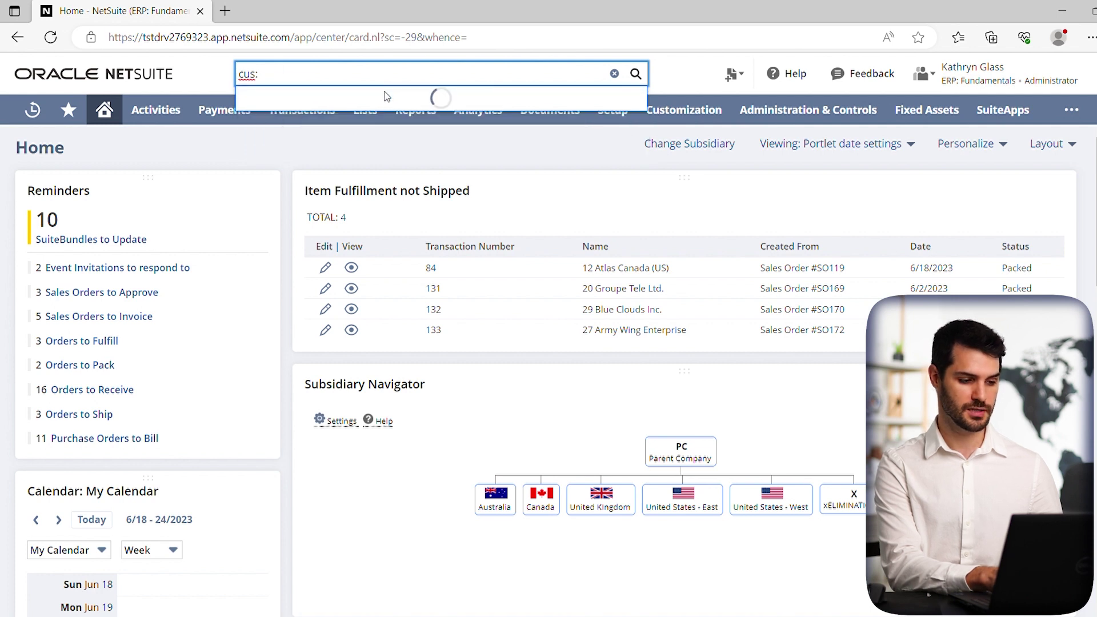
key(BackSpace)
key(BackSpace)
text(item)
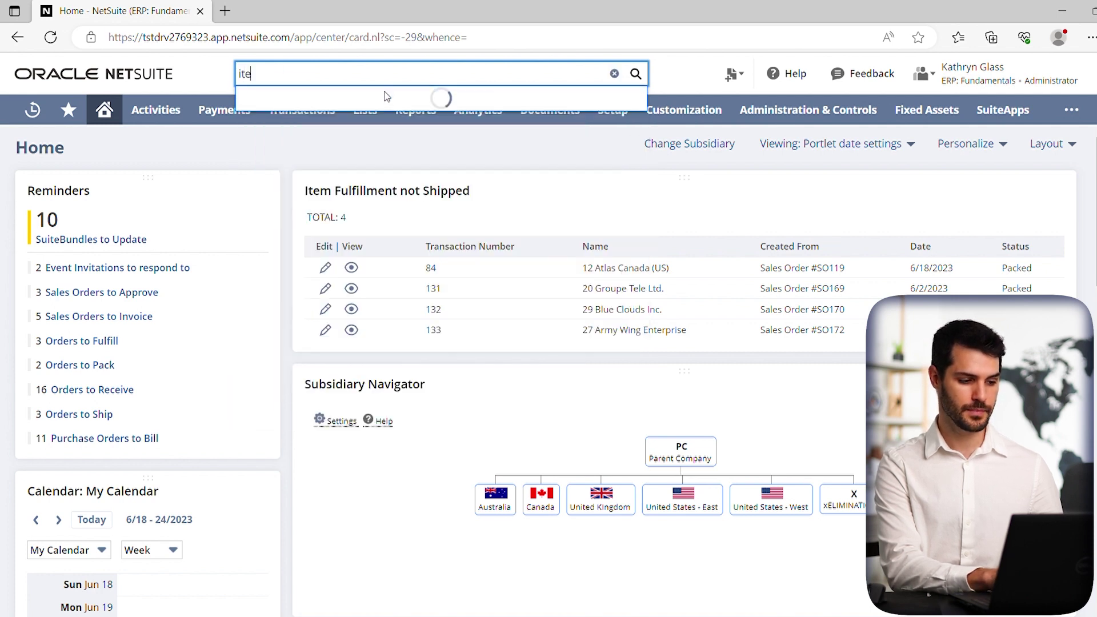
key(BackSpace)
key(BackSpace)
text(:)
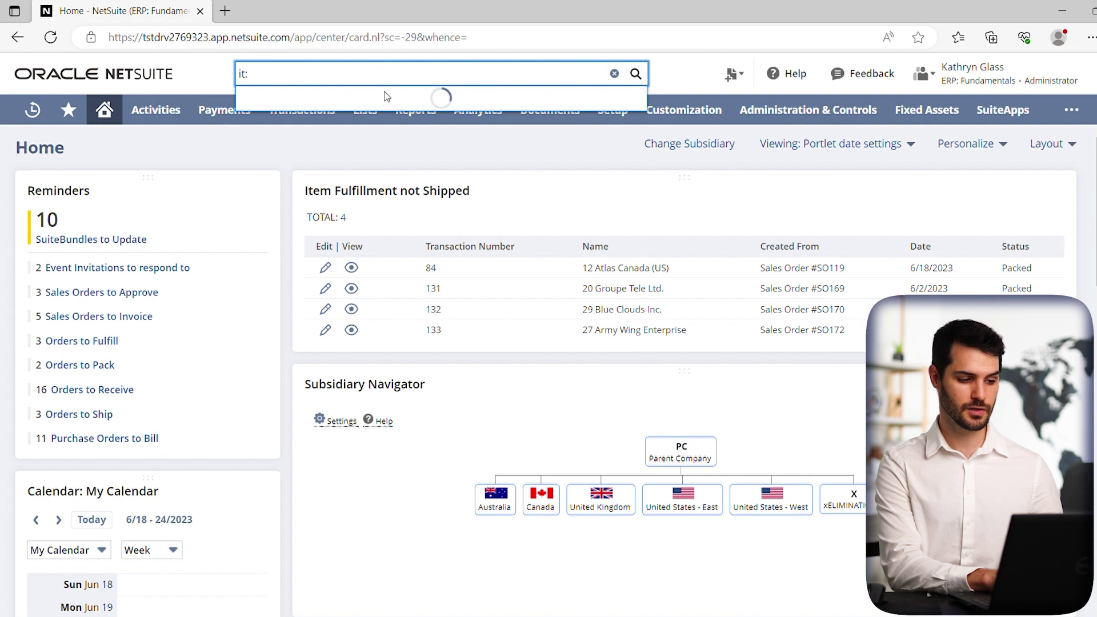
text( 7)
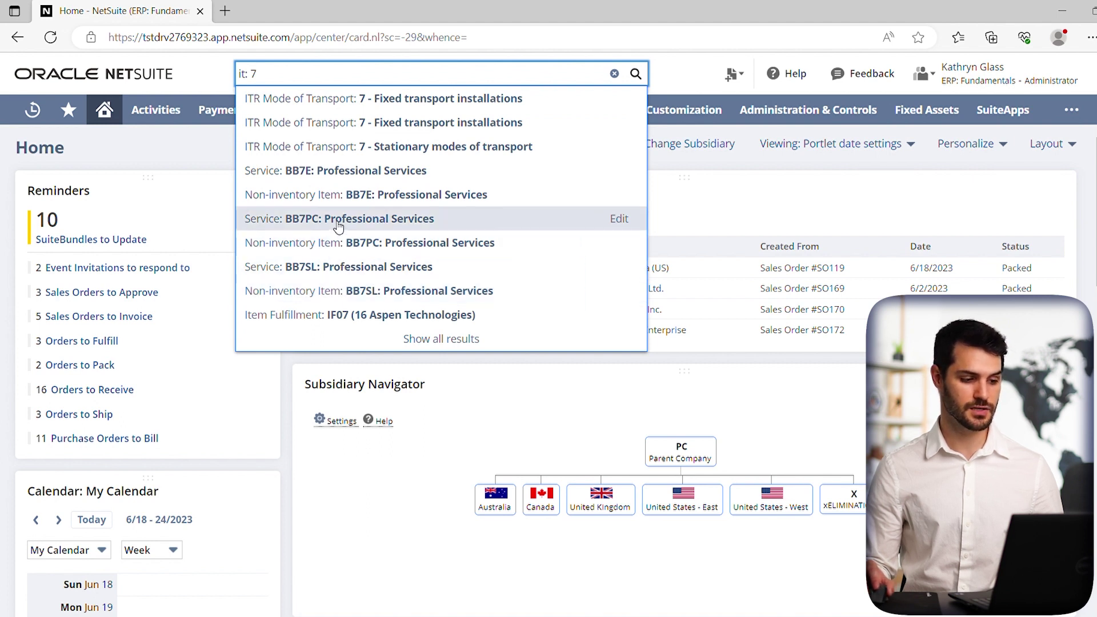
Step: Clear the item search, try the 'opp:' prefix, then remove it
key(ctrl+a)
key(BackSpace)
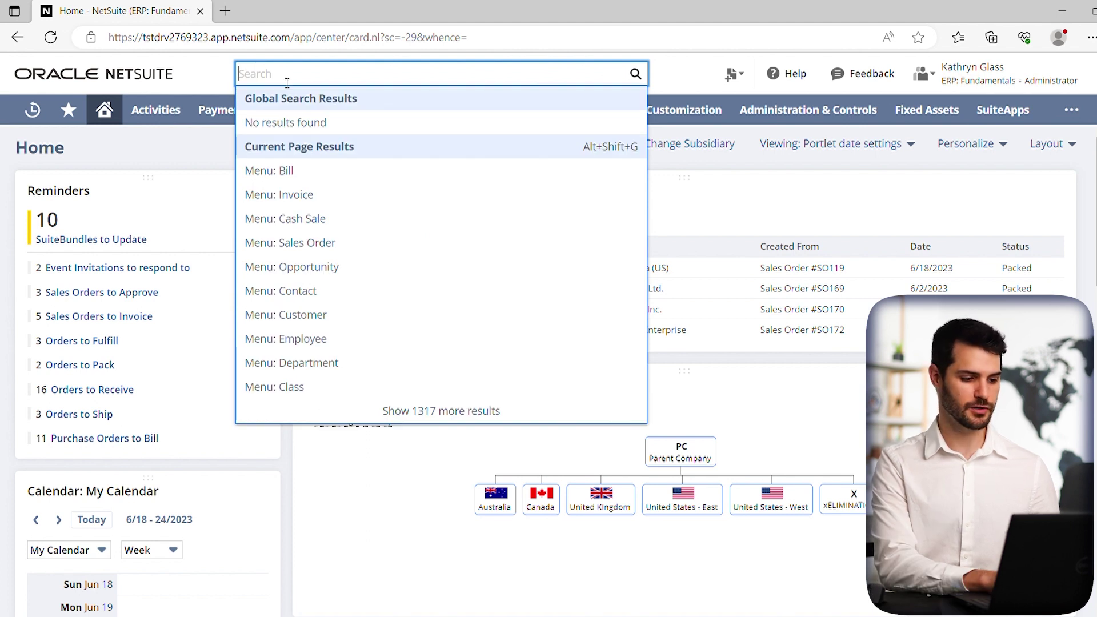
text(opp:)
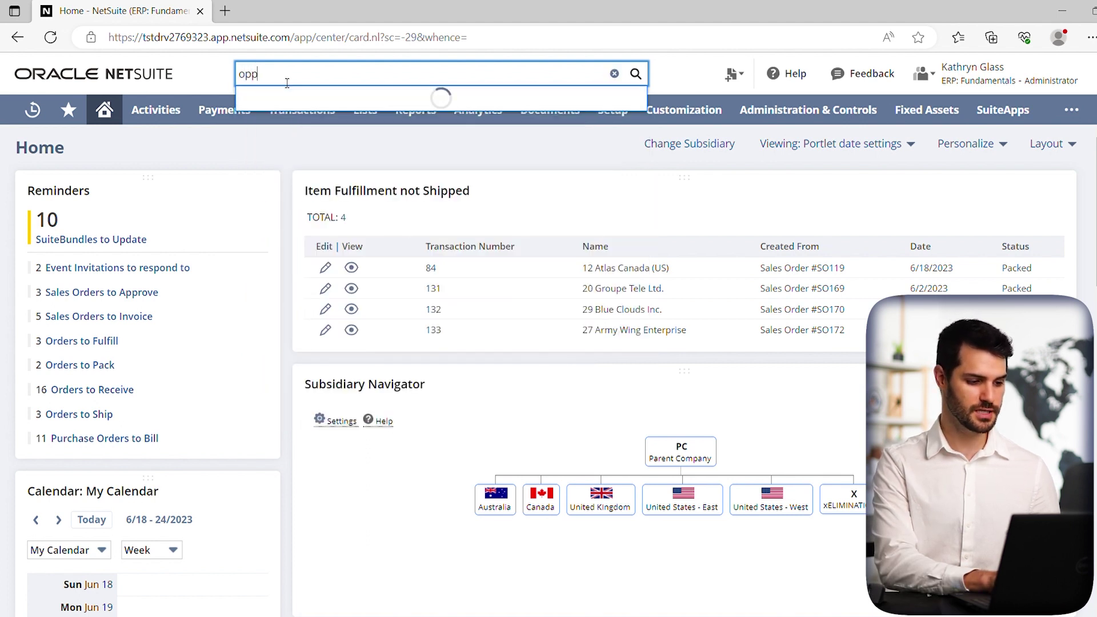
key(BackSpace)
key(BackSpace)
key(BackSpace)
key(BackSpace)
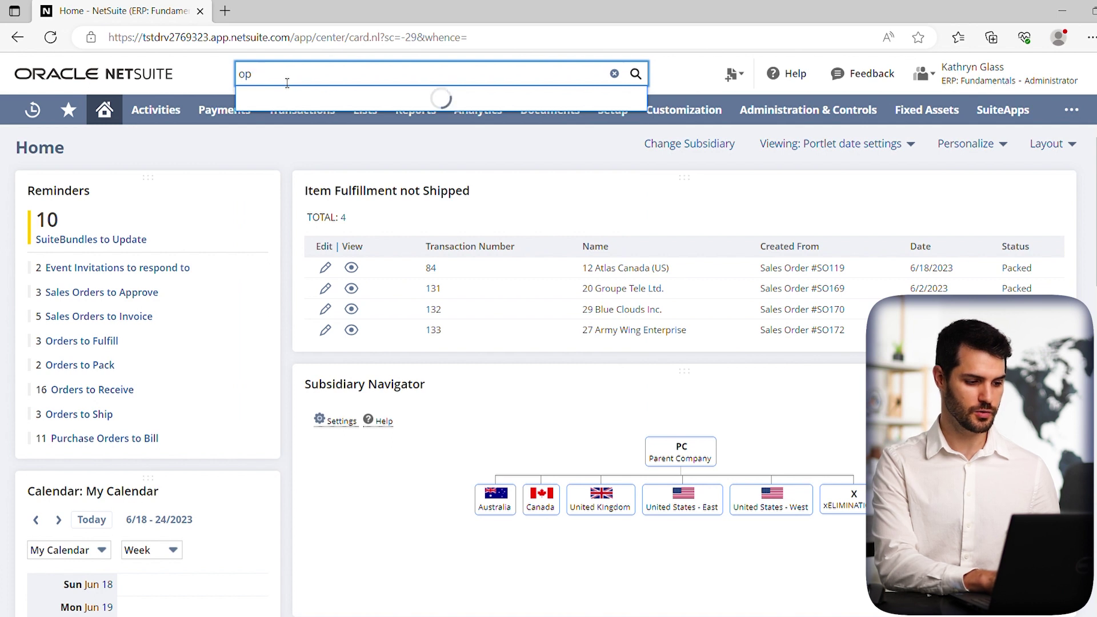
Step: Try the 'pa:' prefix, which returns no results, then enter 'sal: 171'
text(sa)
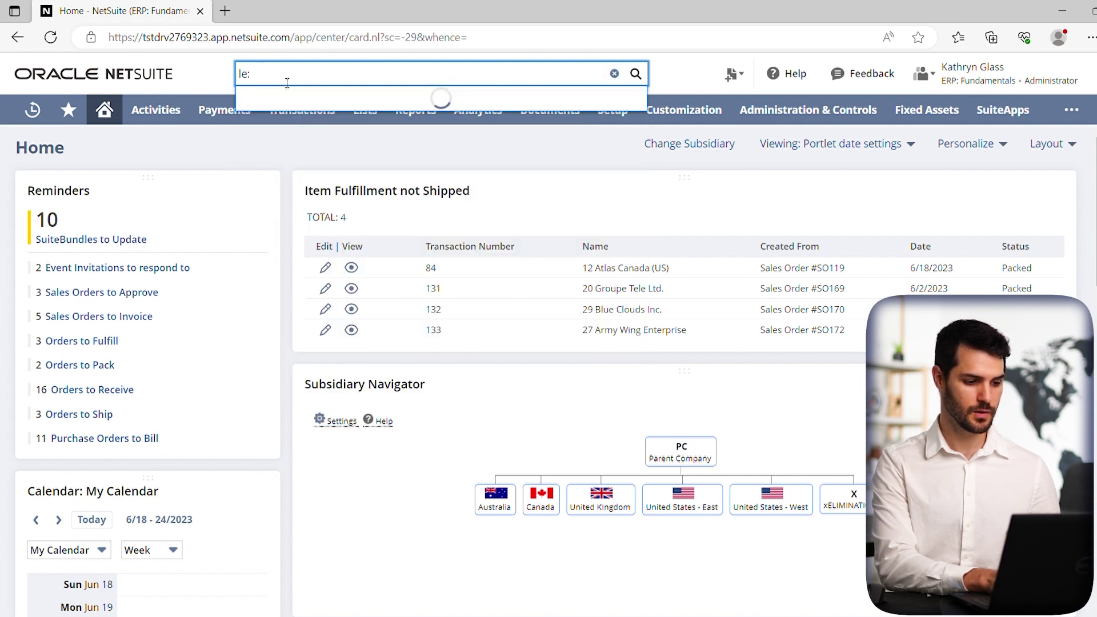
key(BackSpace)
key(BackSpace)
text(pa:)
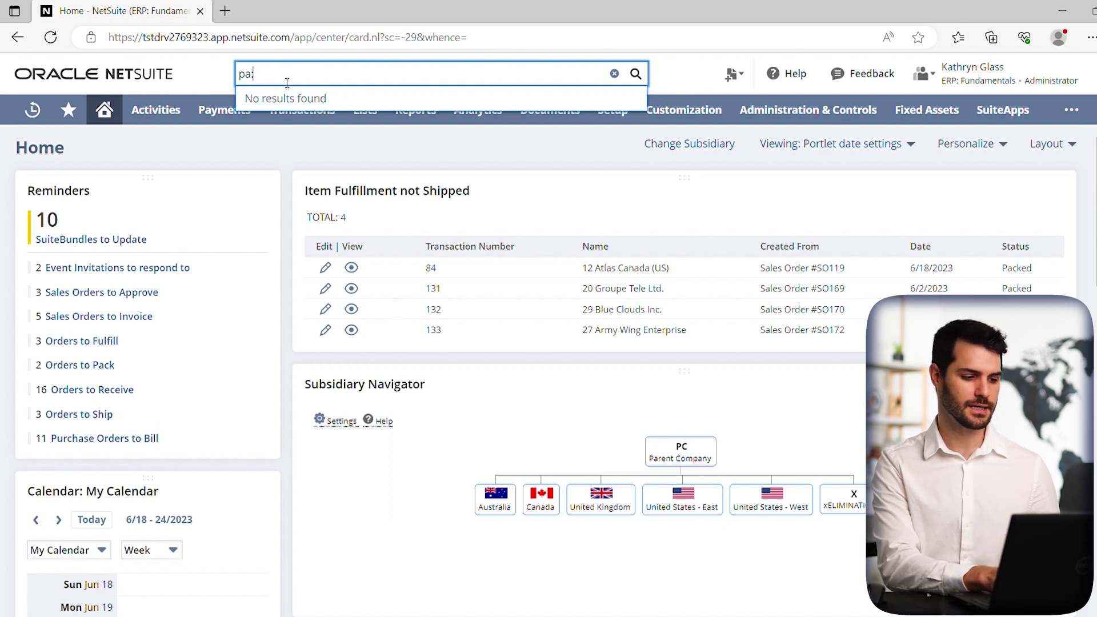
key(BackSpace)
key(BackSpace)
key(BackSpace)
text(s)
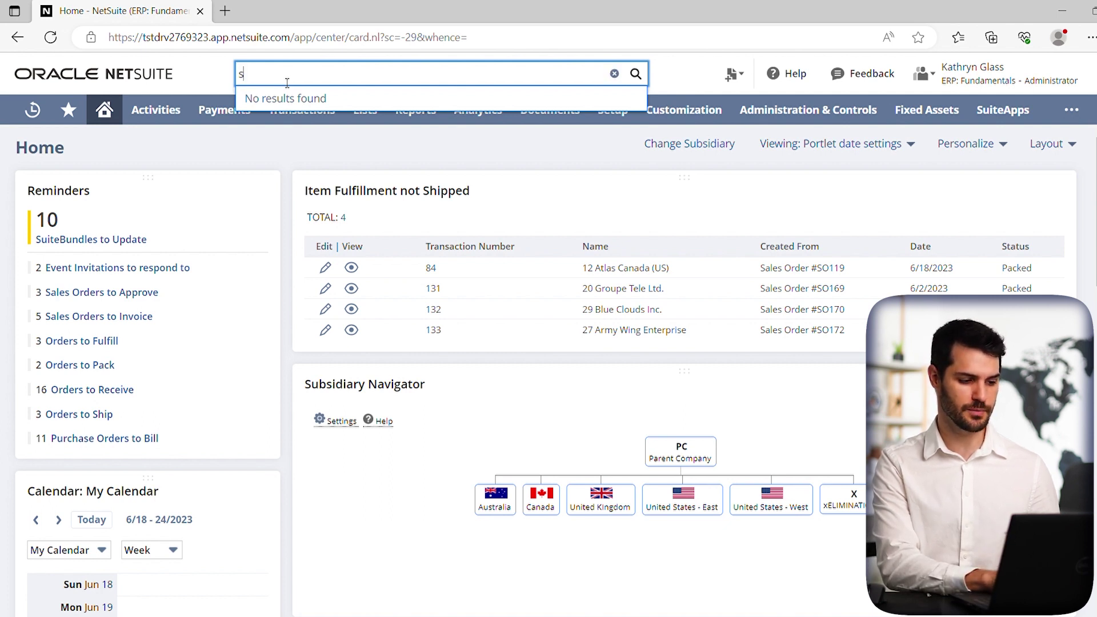
text(al:)
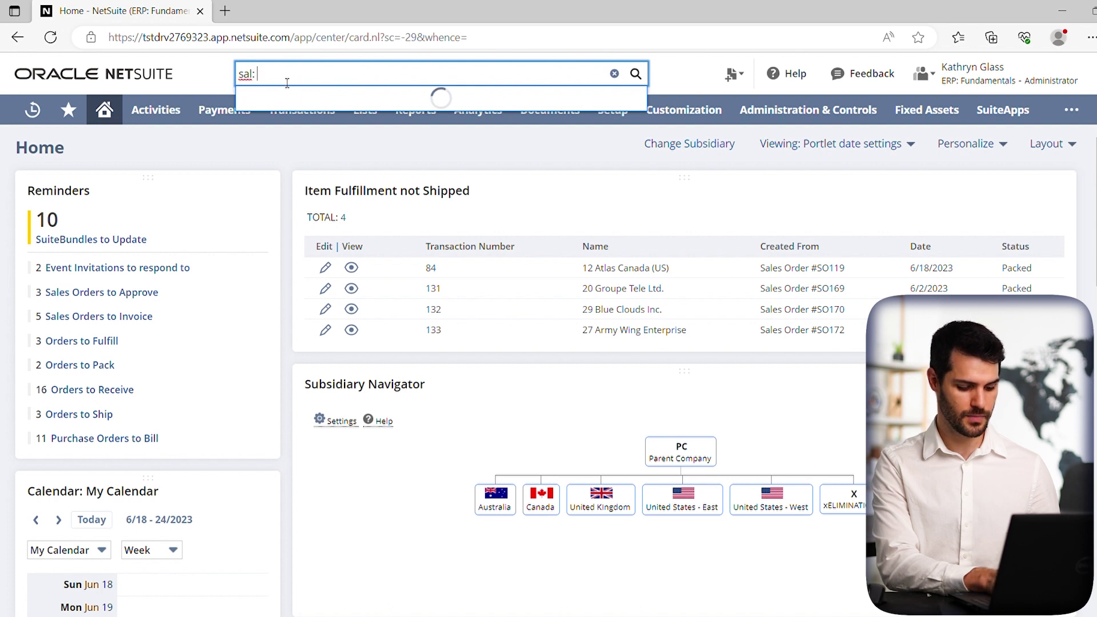
text( 171)
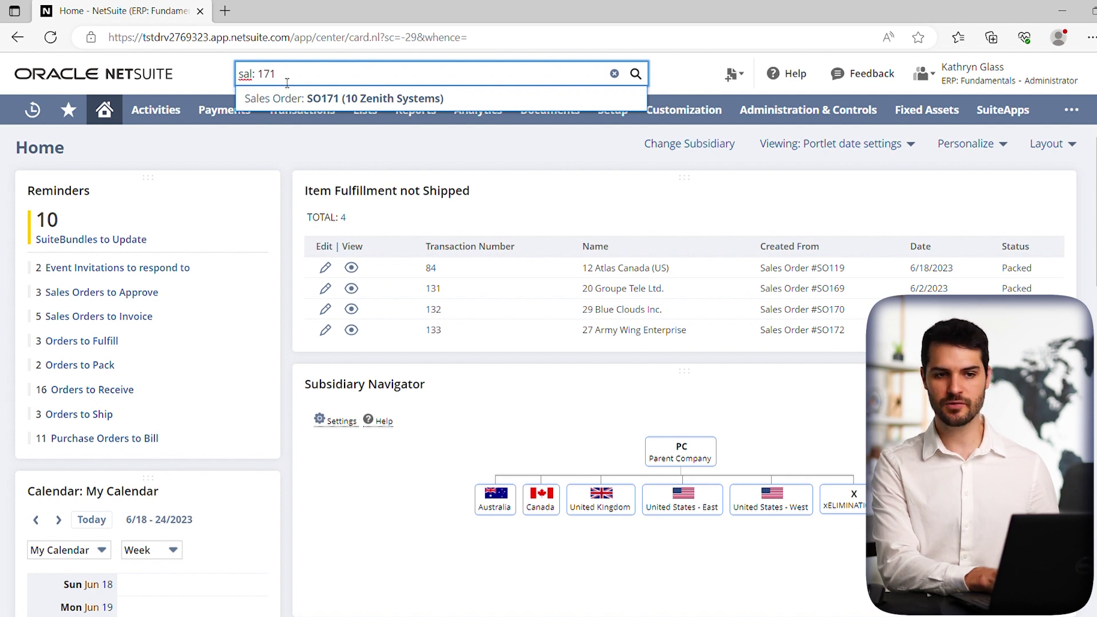
Step: Look up sales order 171 with the 'sa:' and 'sales:' prefixes, then start a 'con:' search
key(BackSpace)
key(BackSpace)
key(BackSpace)
key(BackSpace)
key(BackSpace)
key(BackSpace)
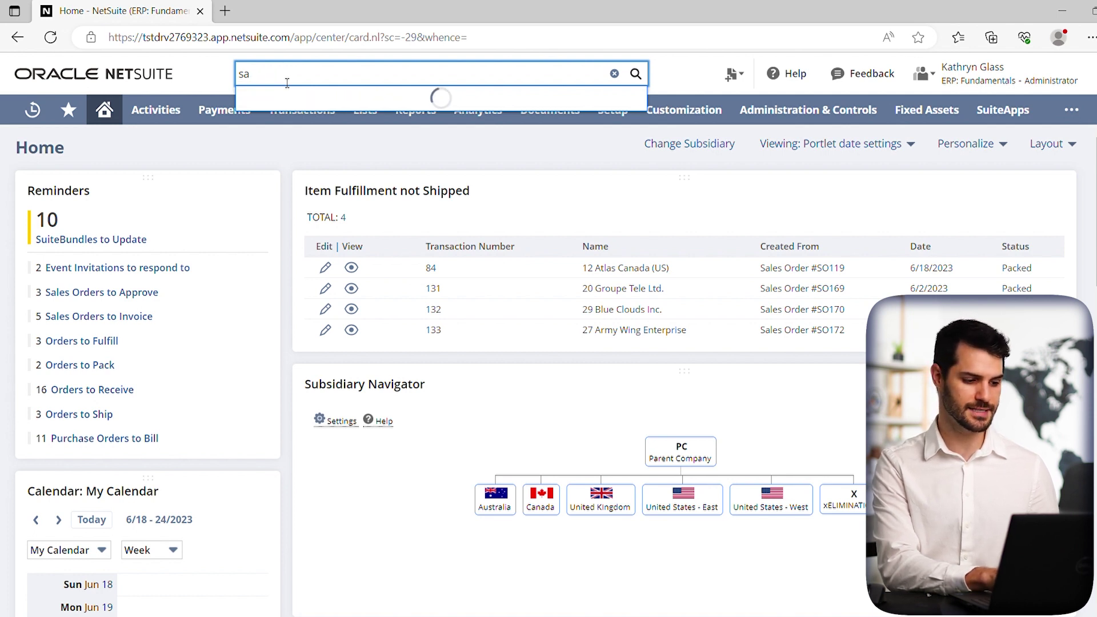
text(: 171)
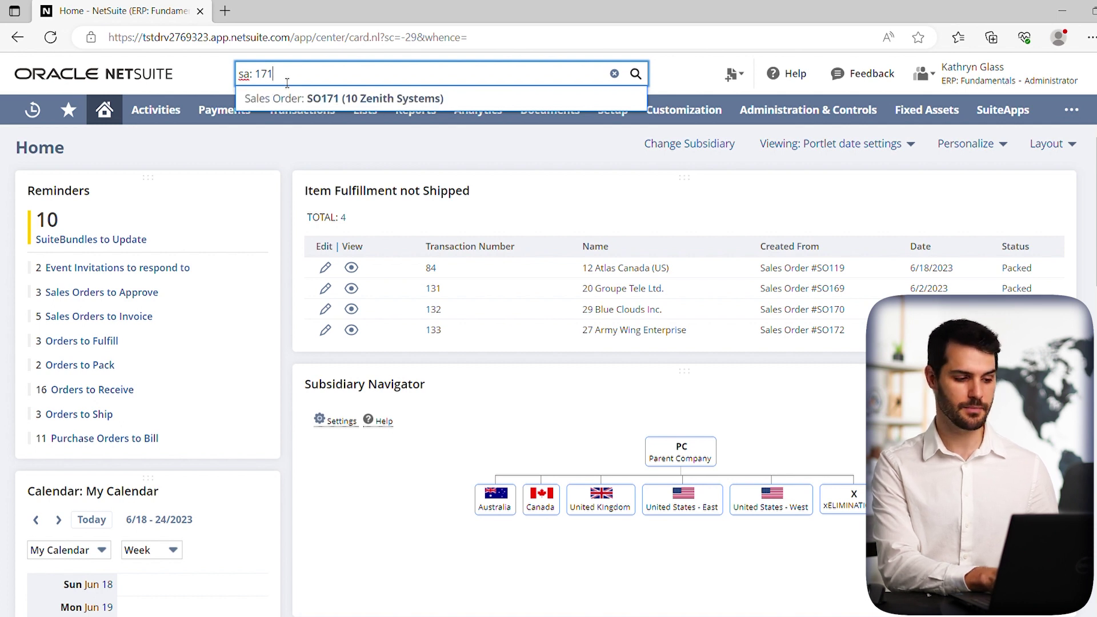
key(BackSpace)
key(BackSpace)
key(BackSpace)
key(BackSpace)
key(BackSpace)
key(BackSpace)
text(ales: )
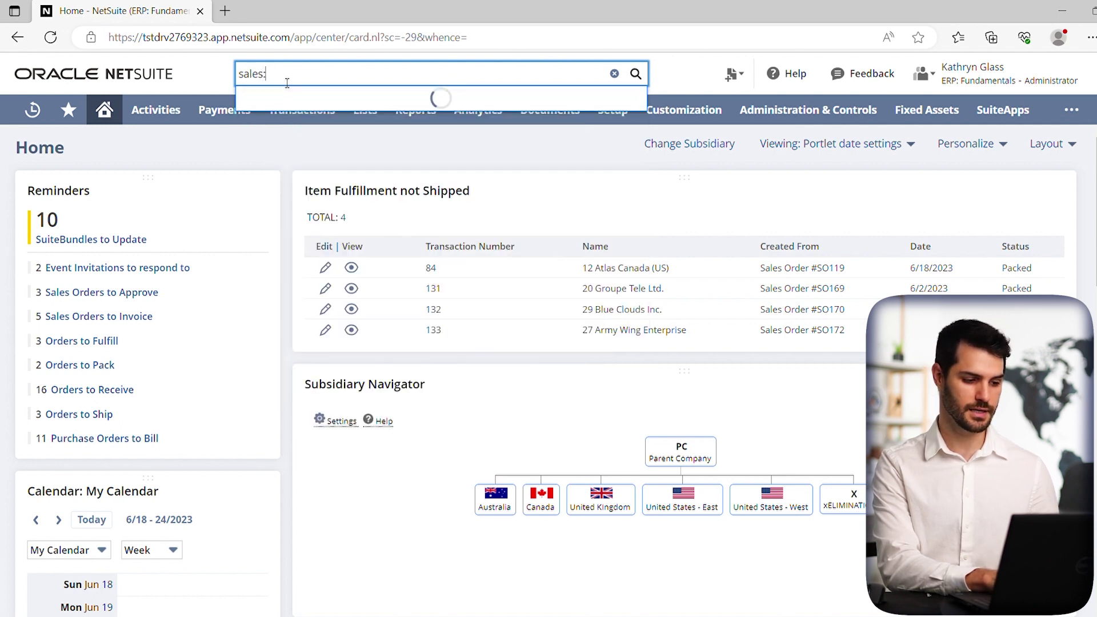
text(171)
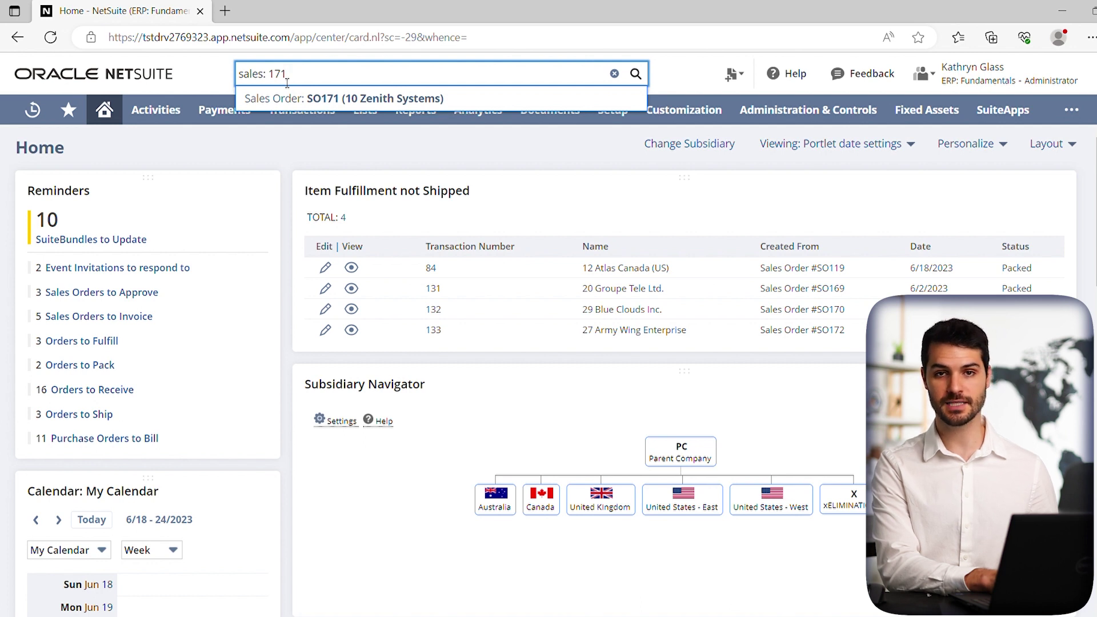
key(BackSpace)
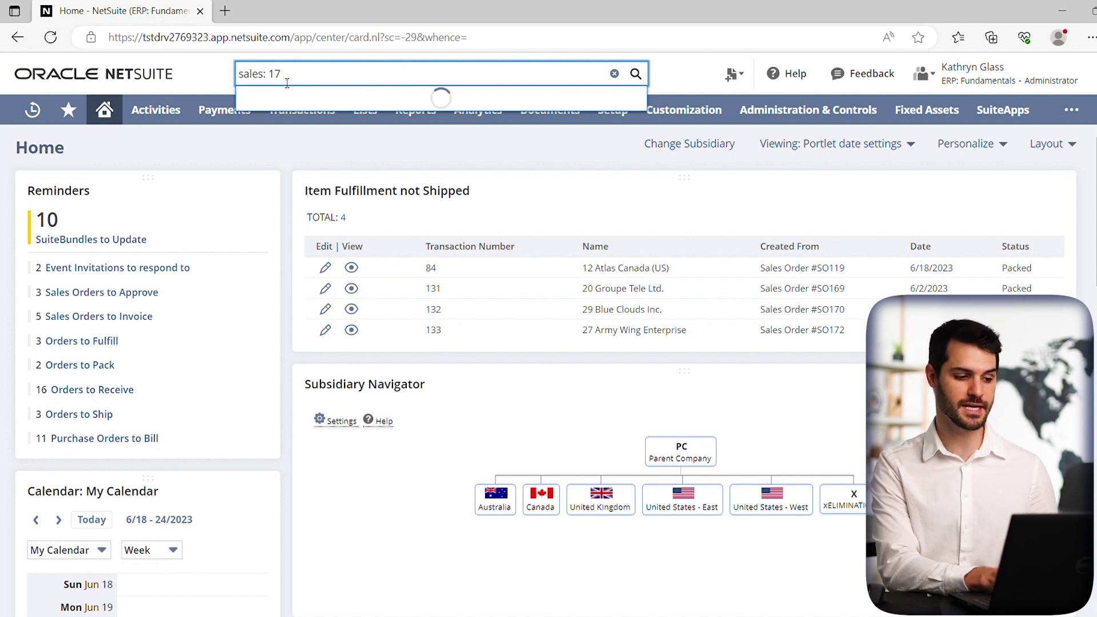
key(BackSpace)
key(BackSpace)
key(BackSpace)
key(BackSpace)
key(BackSpace)
key(BackSpace)
key(BackSpace)
key(BackSpace)
key(BackSpace)
text(con:)
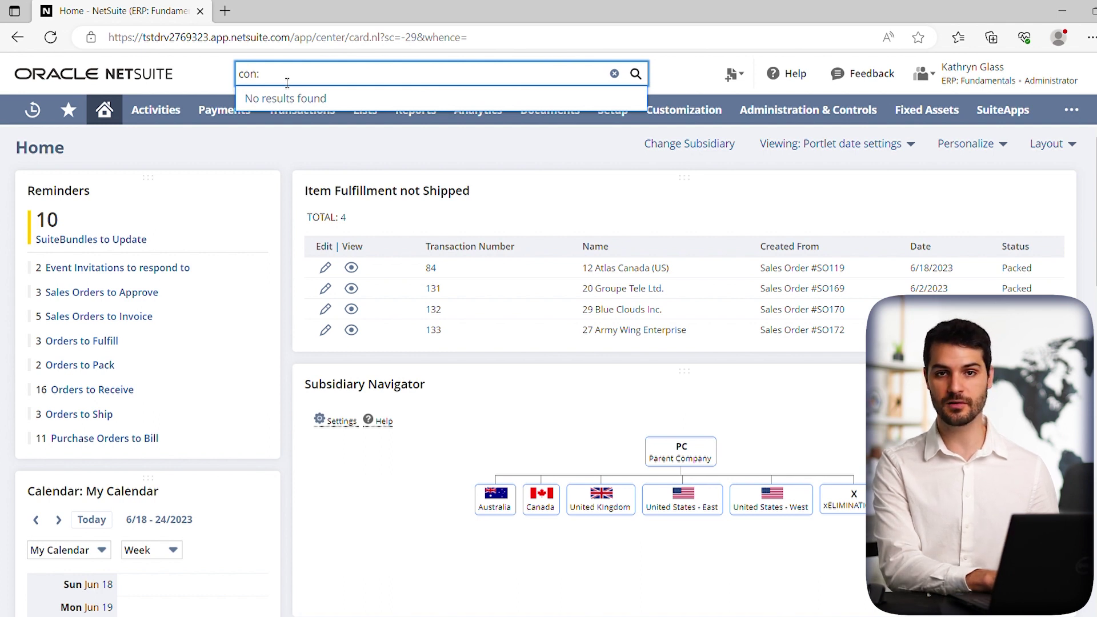
Step: Replace the 'con:' prefix with 'lea:', which finds nothing, then clear it
key(BackSpace)
key(BackSpace)
key(BackSpace)
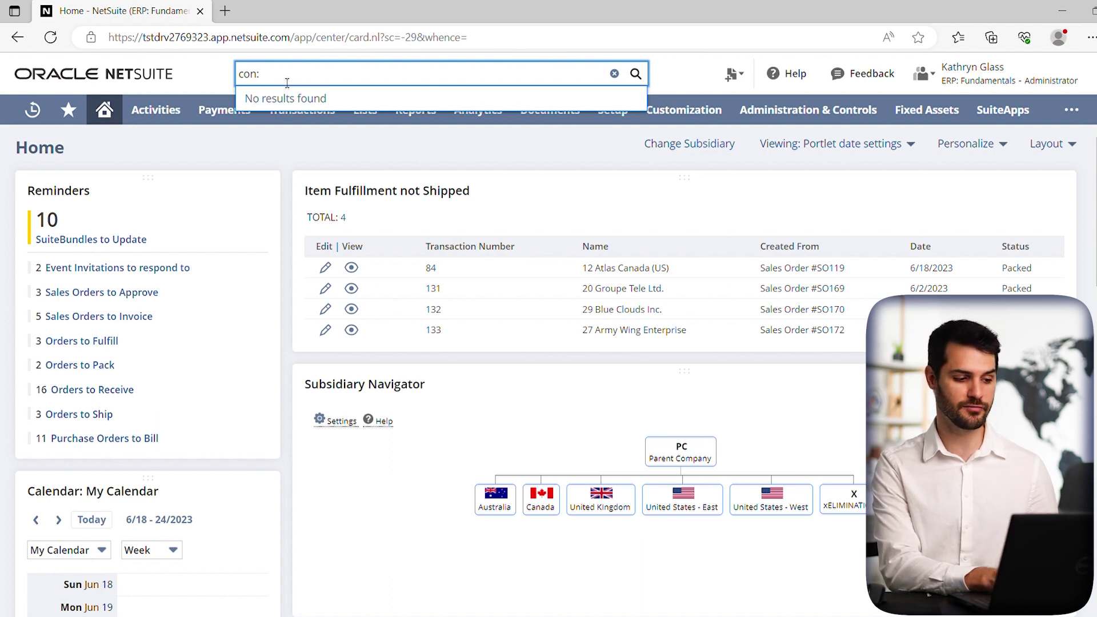
key(BackSpace)
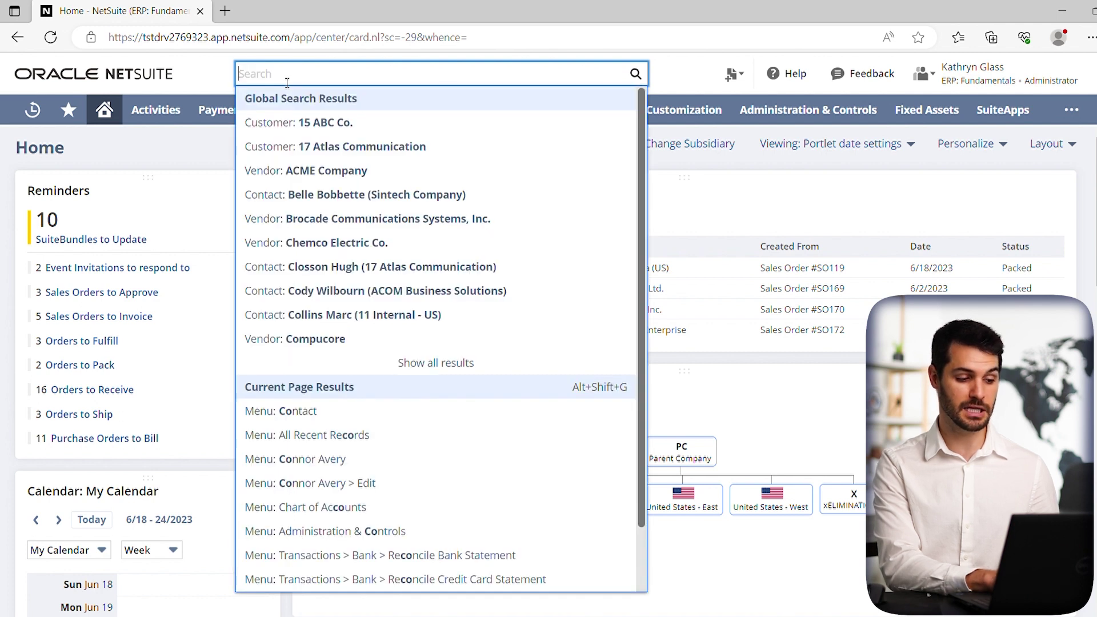
text(le)
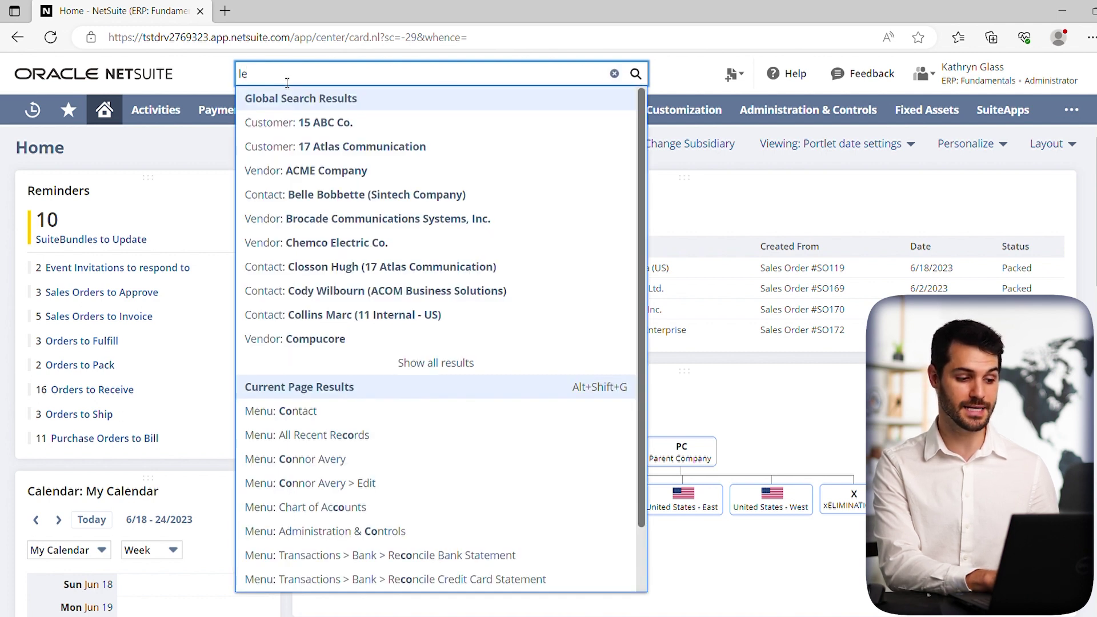
text(a:)
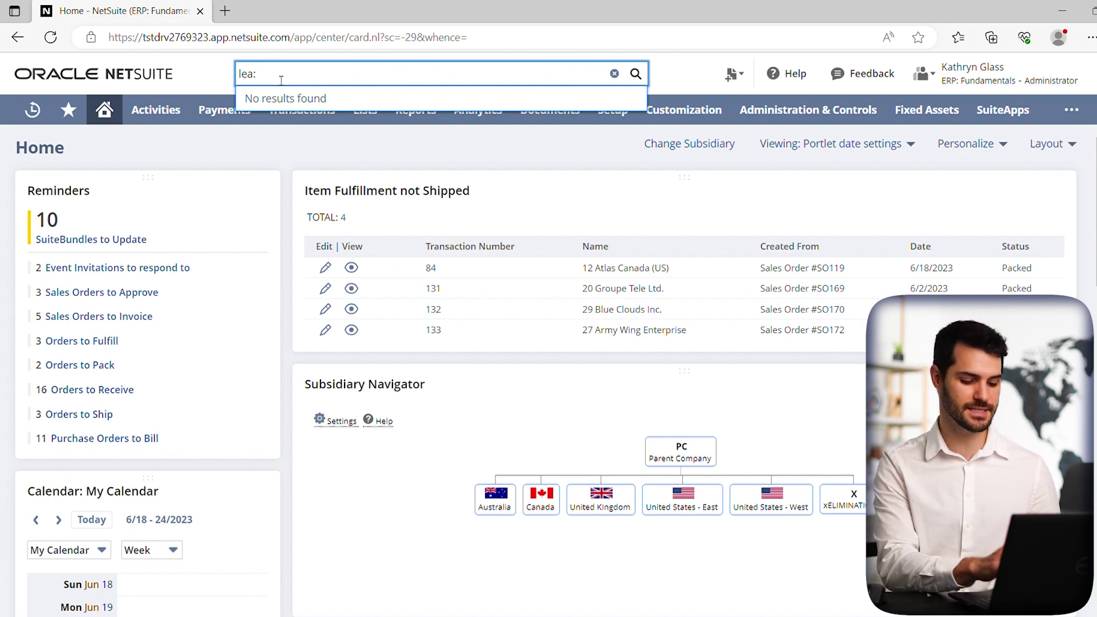
key(BackSpace)
key(BackSpace)
key(BackSpace)
key(BackSpace)
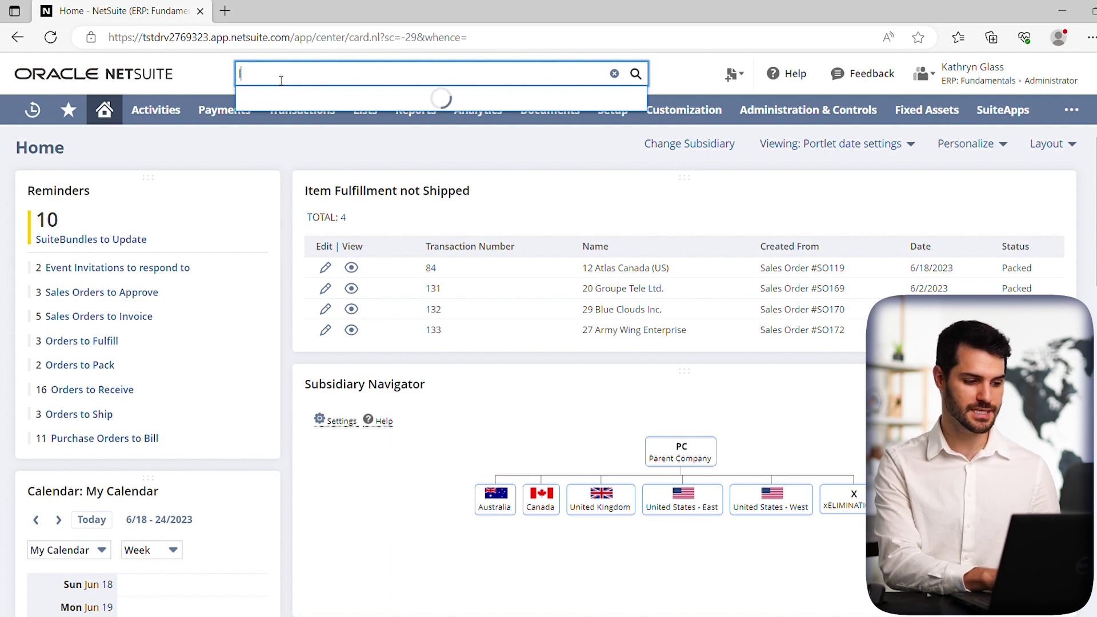
Step: Search 'joe%', trim it to 'jo%' with a trailing wildcard, then delete the last character
text(j)
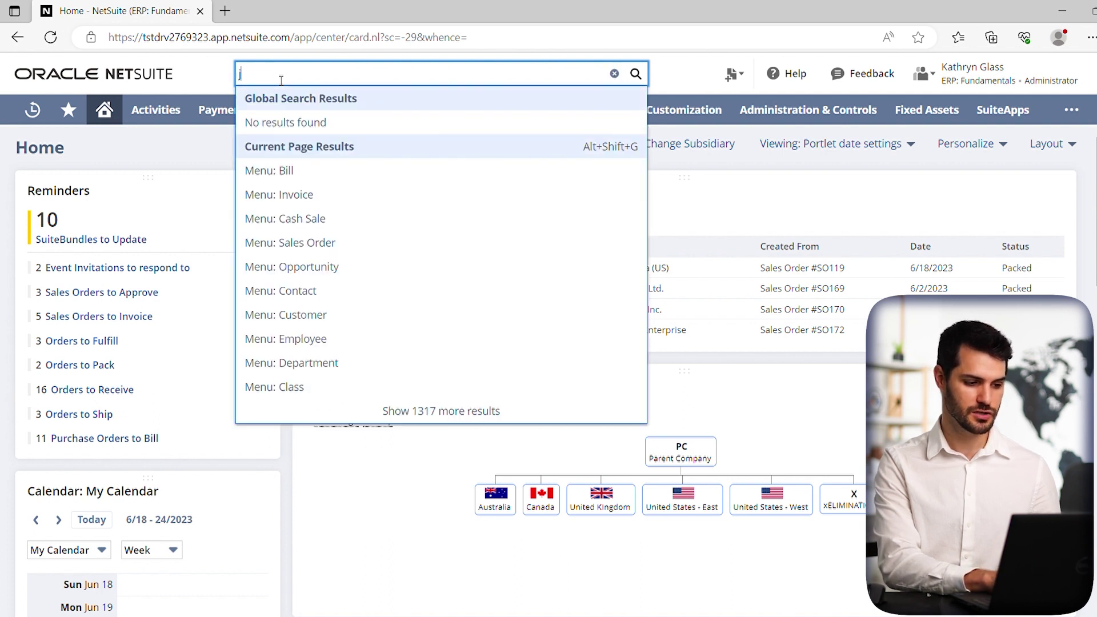
text(oe)
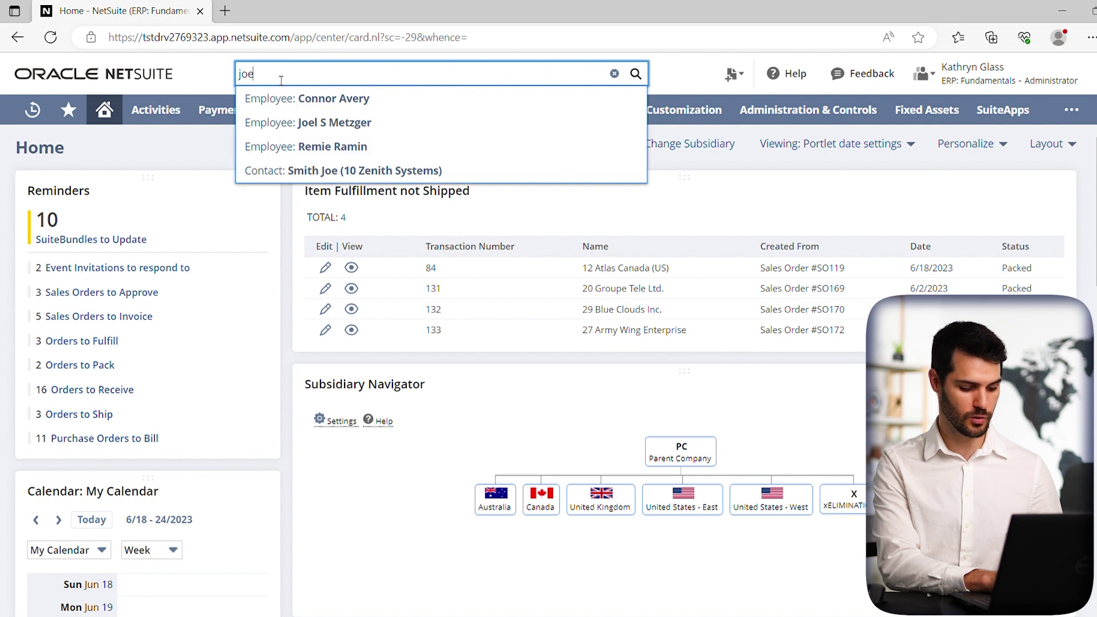
text(%)
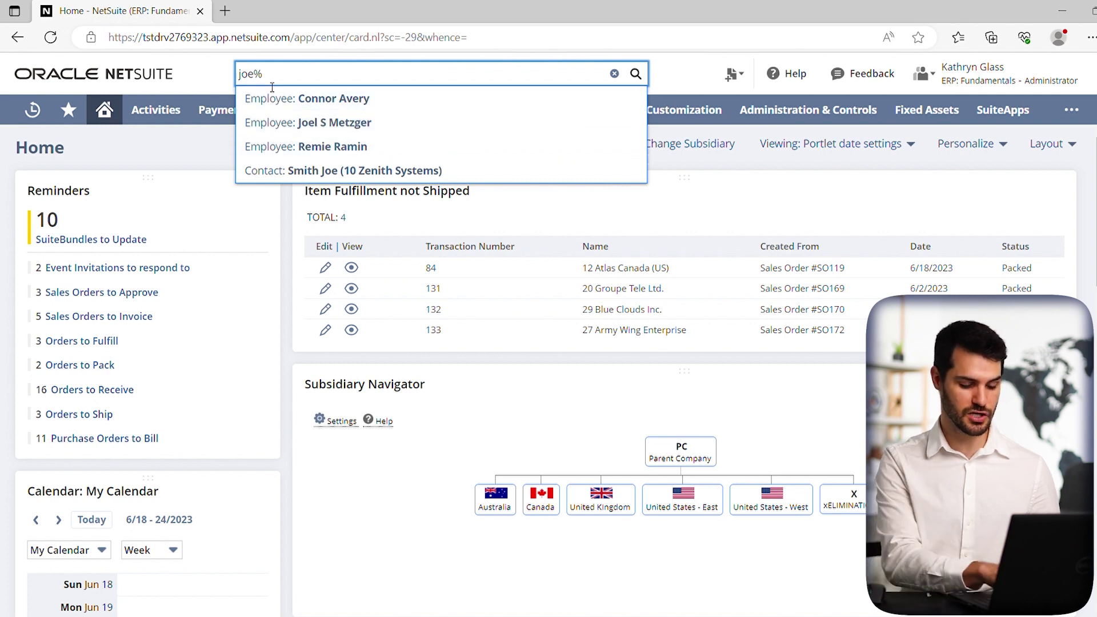
key(BackSpace)
key(BackSpace)
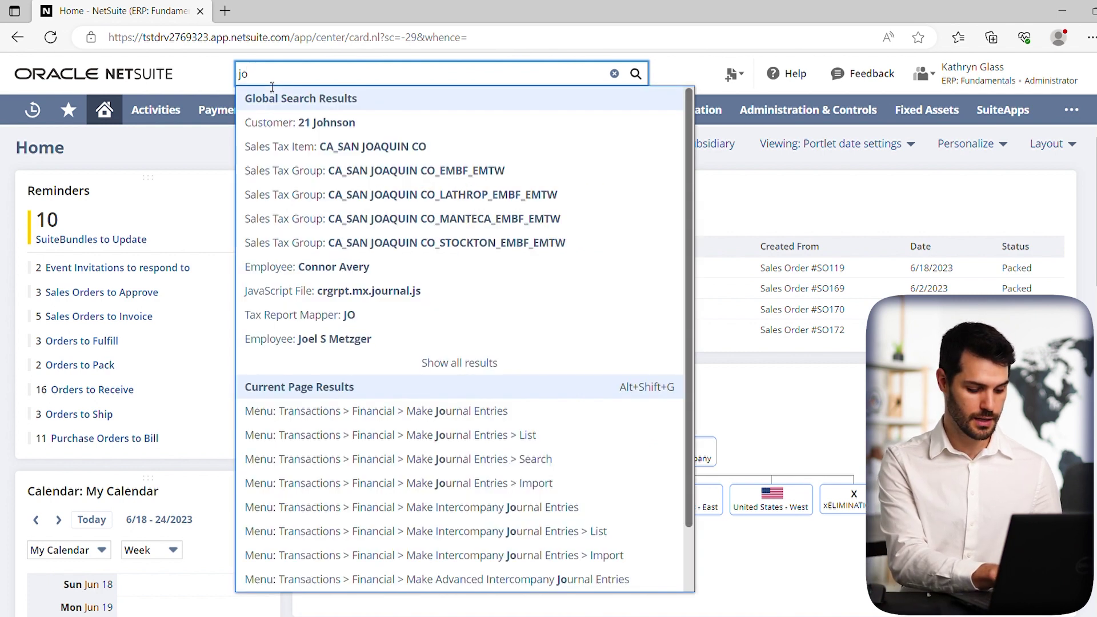
text(%)
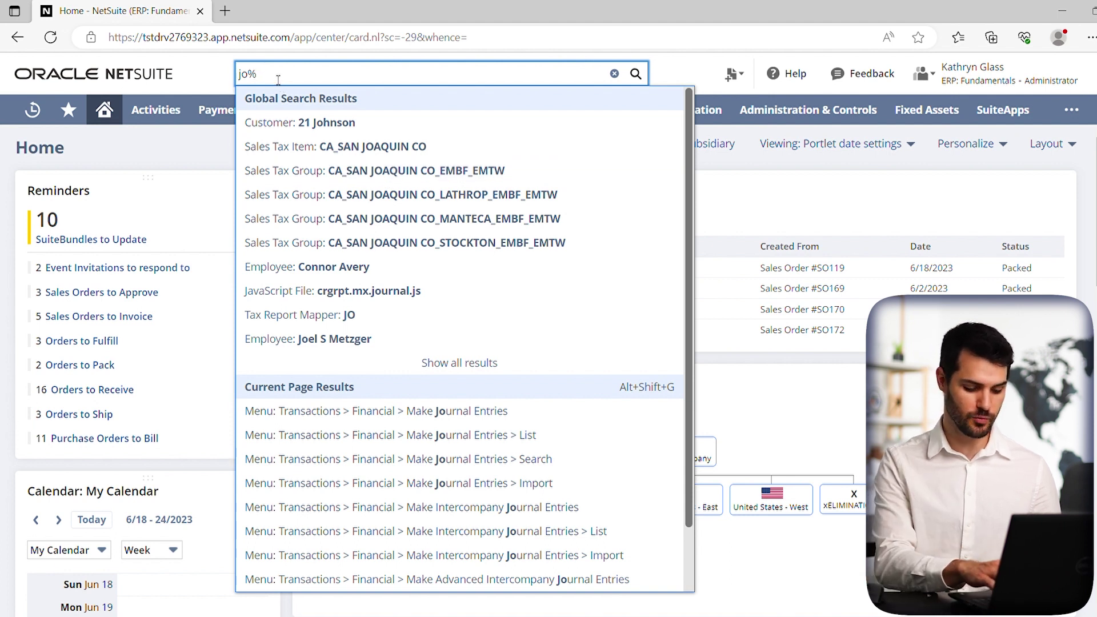
key(BackSpace)
key(BackSpace)
key(BackSpace)
Step: Turn the '%jo' query into 'j%u' by moving the wildcard after j and swapping o for u
text(%jo)
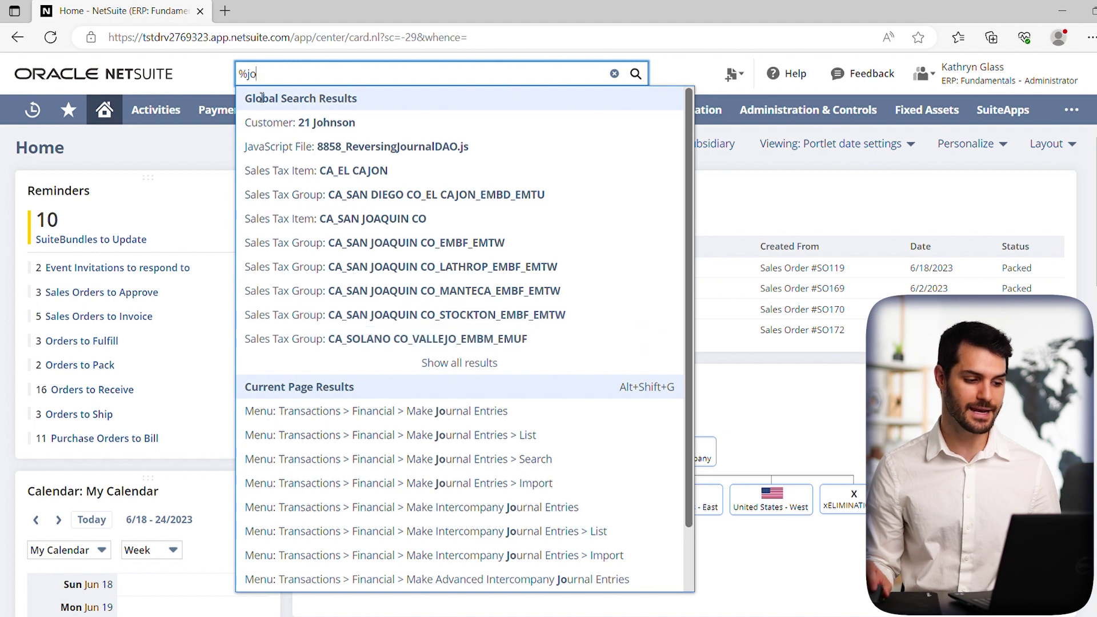
drag(247, 76, 239, 75)
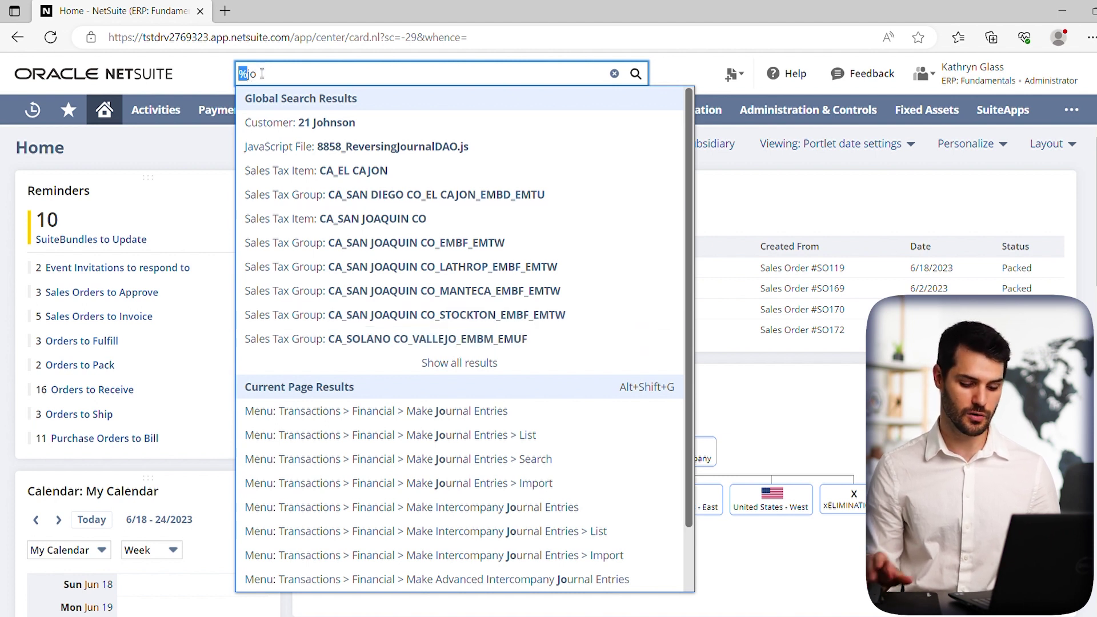
key(BackSpace)
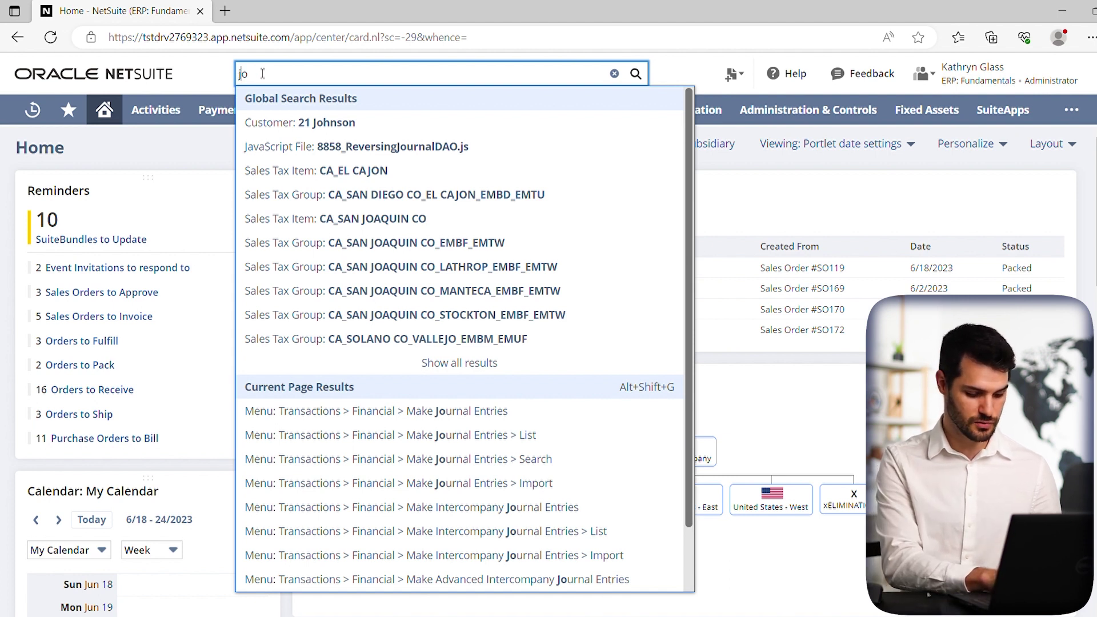
text(%)
key(Delete)
text(u)
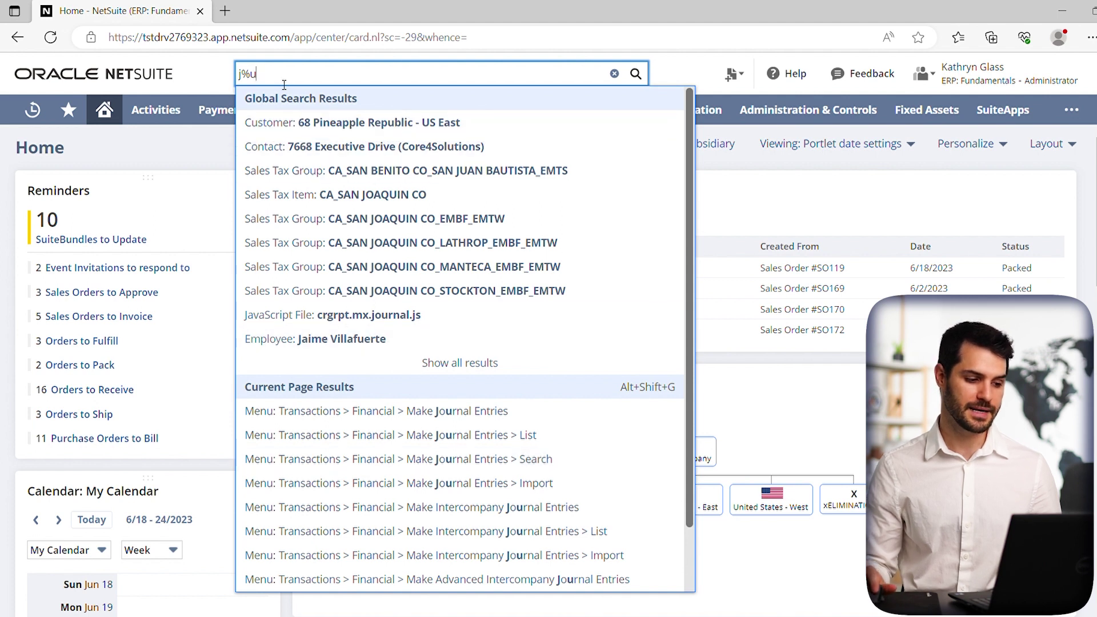
Step: Replace the 'j%u' query with a 'Jo%' wildcard search
drag(282, 83, 244, 76)
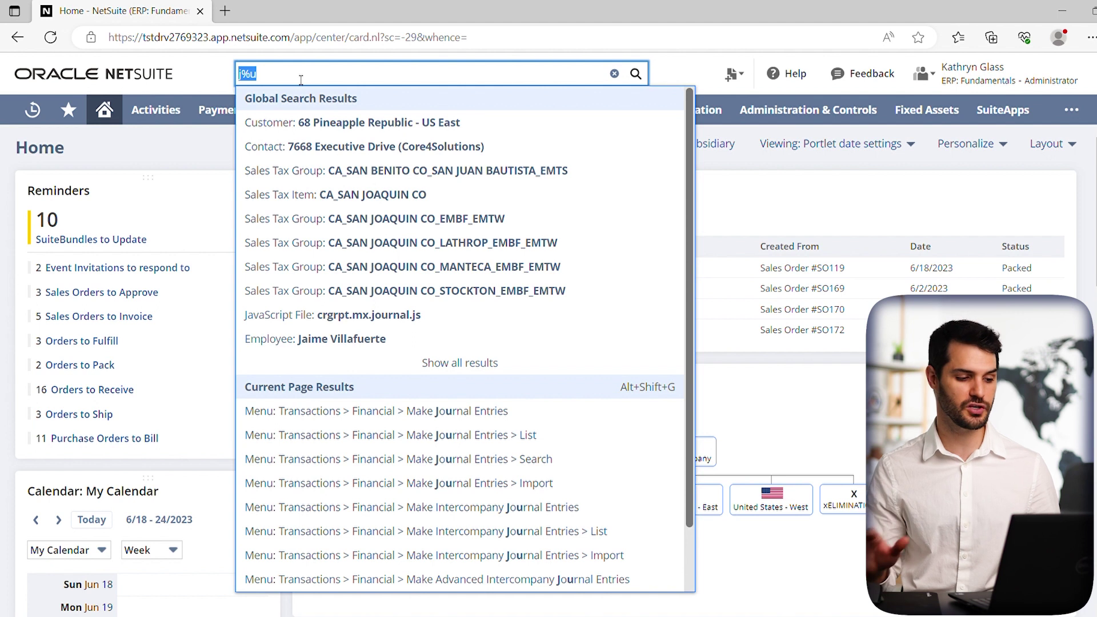
text(j)
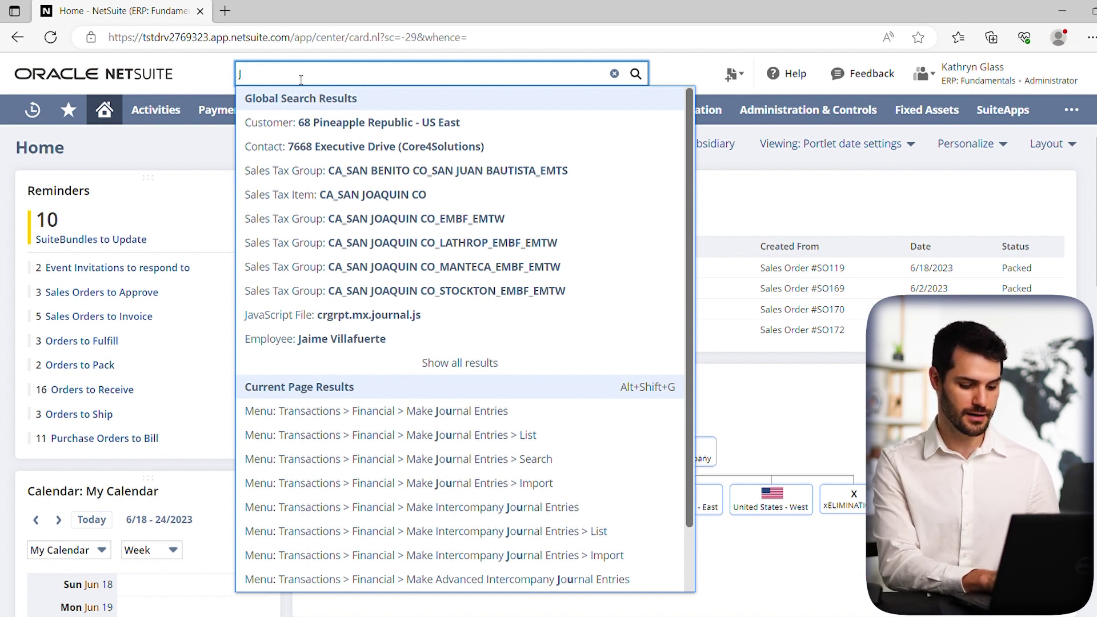
text(o_)
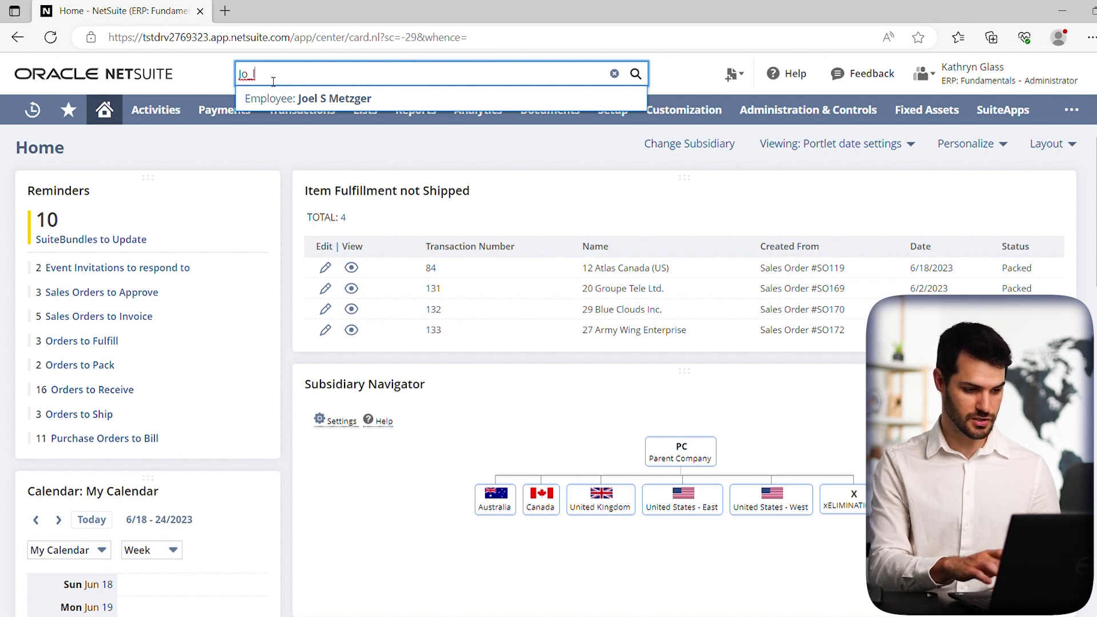
key(BackSpace)
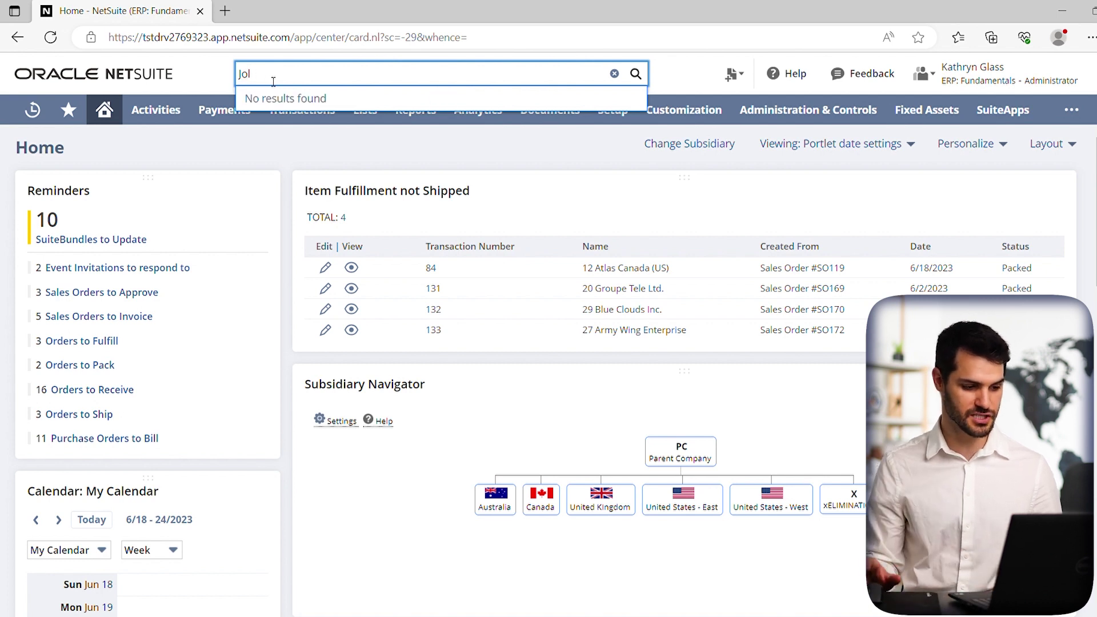
text(%)
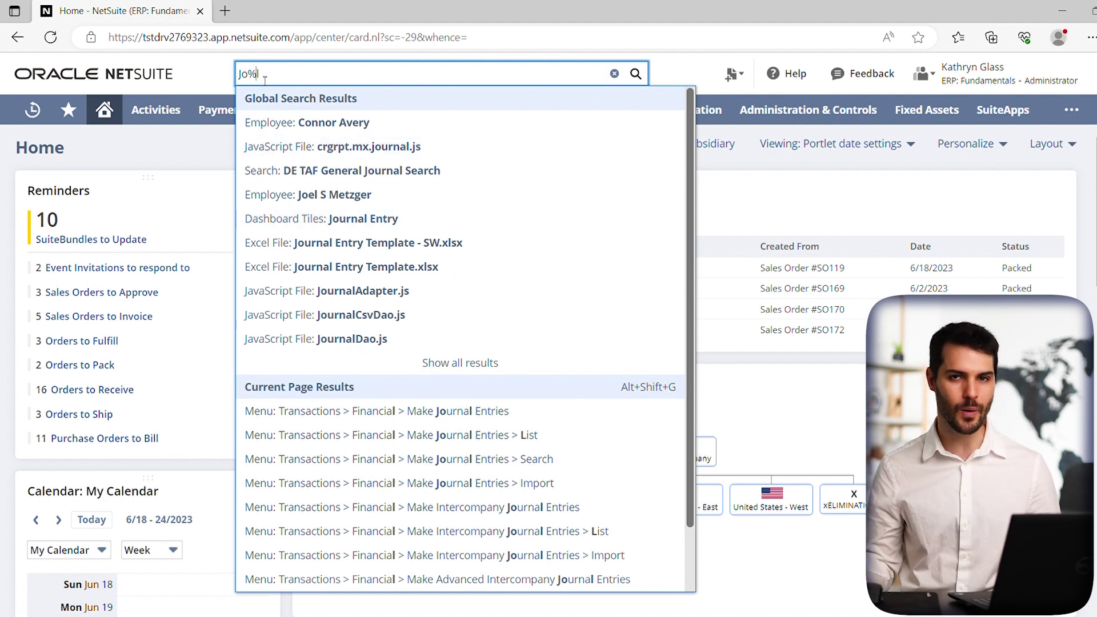
Step: Swap % for the _ wildcard to search 'Jo_', then enter the quoted phrase 'sales orders by item'
key(BackSpace)
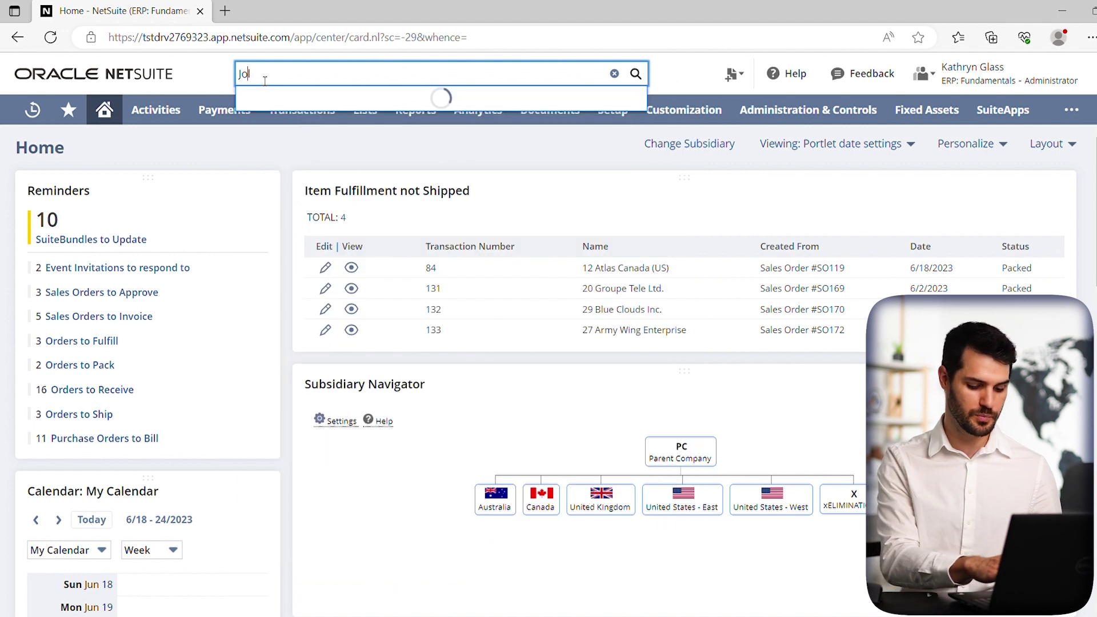
text(_)
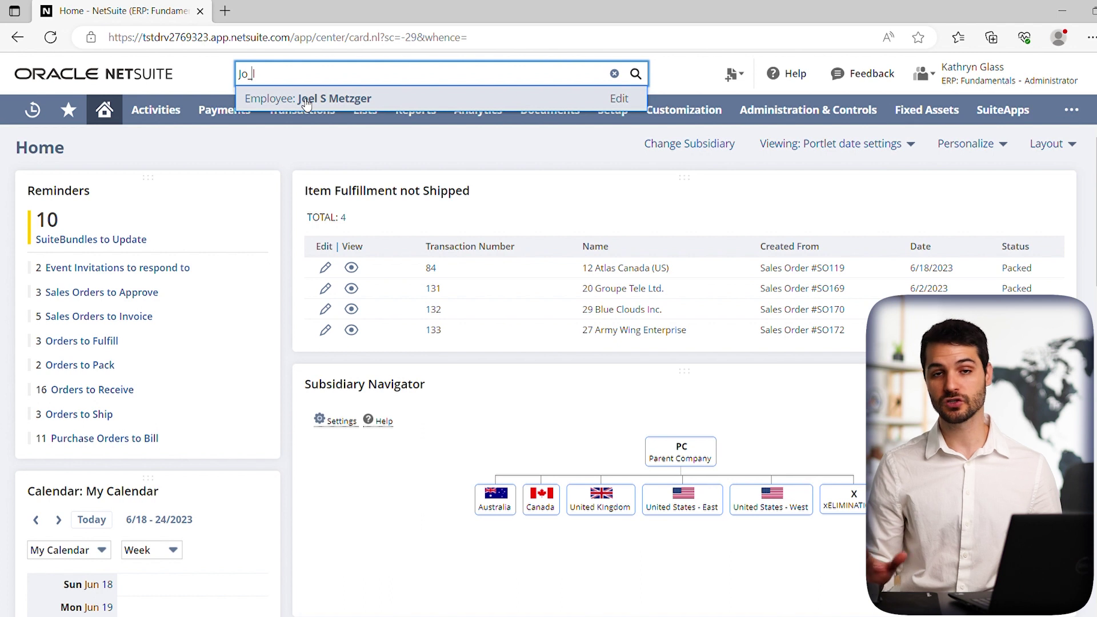
drag(282, 76, 239, 94)
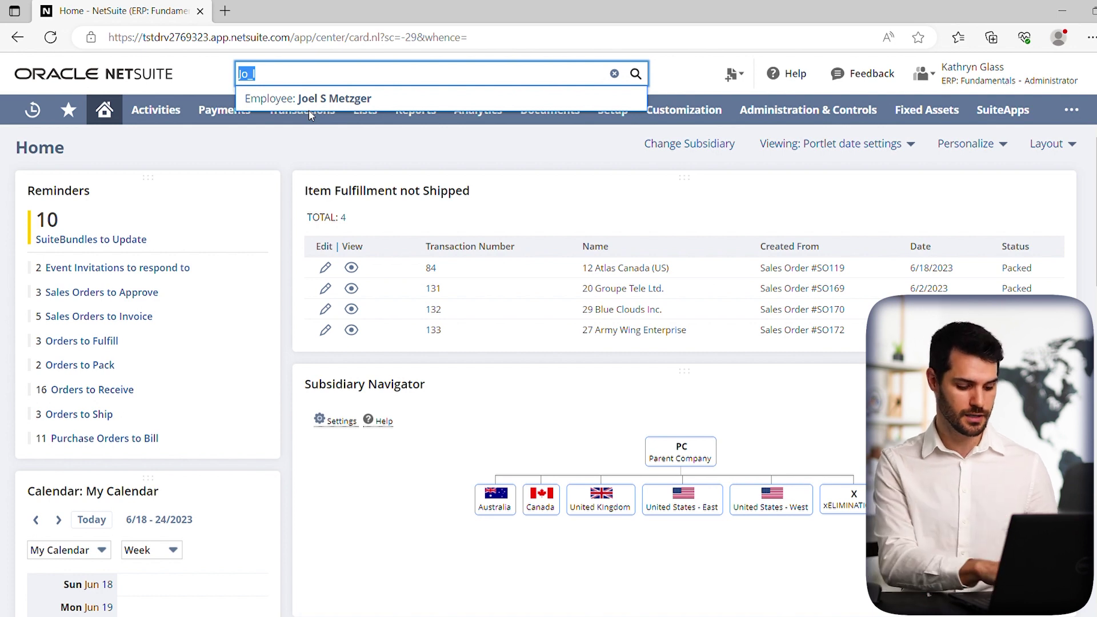
text("s)
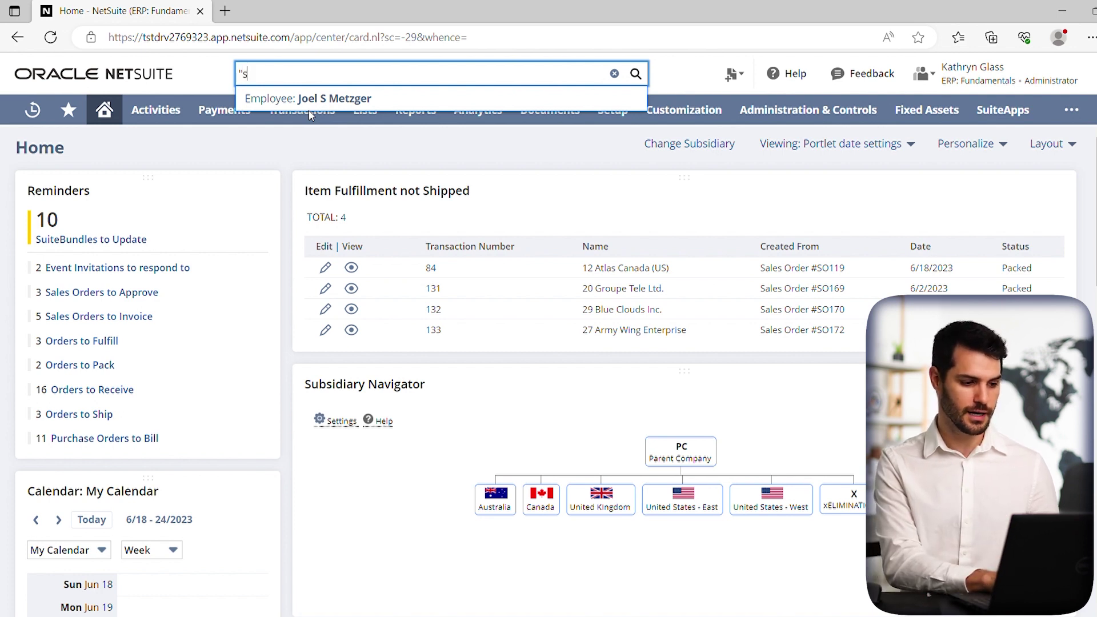
text(ales orders)
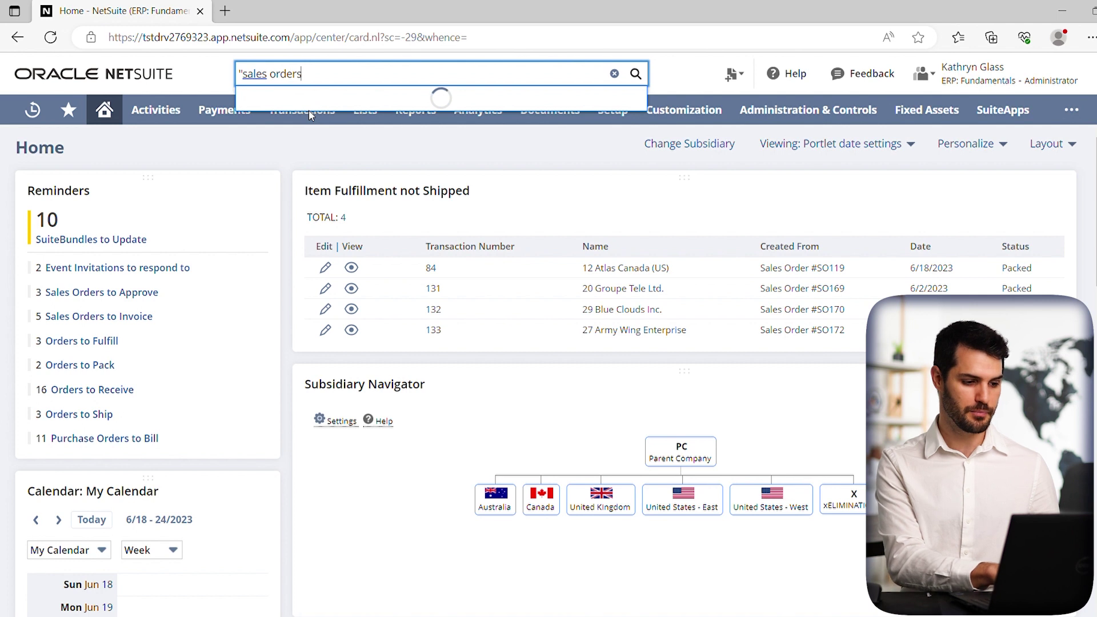
text( by item")
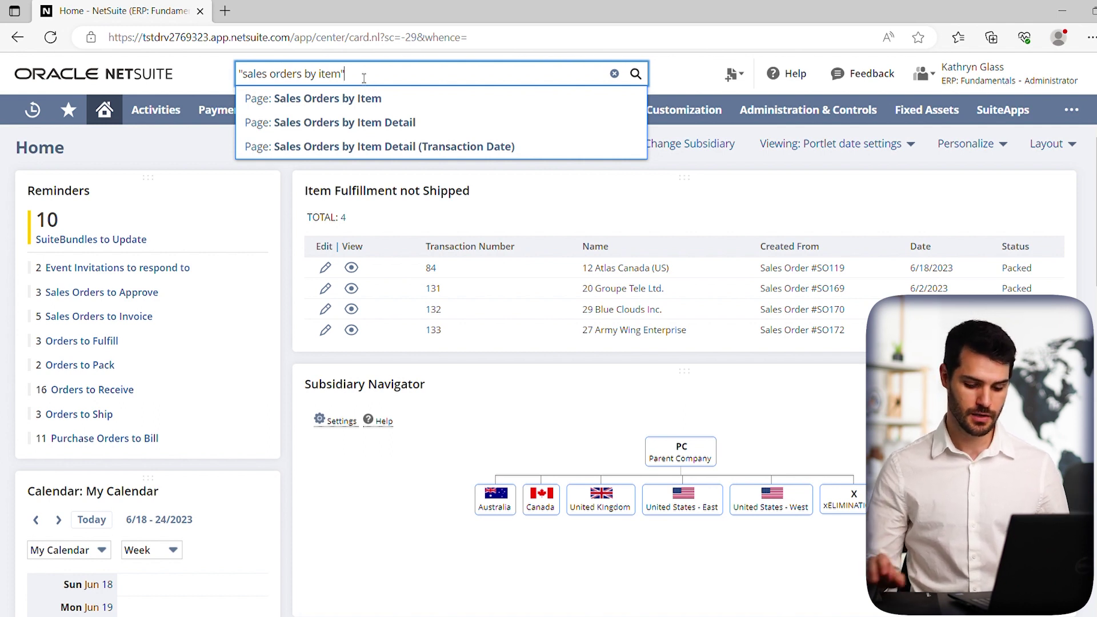
Step: Erase the quoted 'sales orders by item' phrase, leaving the Search box empty
key(BackSpace)
key(BackSpace)
key(BackSpace)
key(BackSpace)
key(BackSpace)
key(BackSpace)
key(BackSpace)
key(BackSpace)
key(BackSpace)
key(BackSpace)
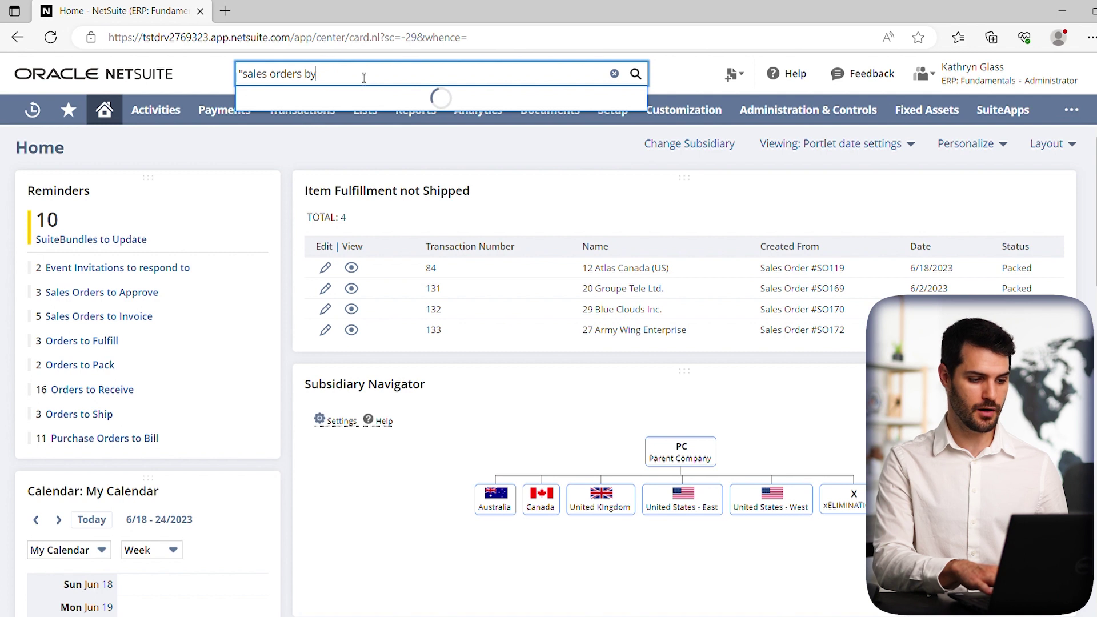
key(BackSpace)
key(BackSpace)
key(BackSpace)
key(BackSpace)
key(BackSpace)
key(BackSpace)
key(BackSpace)
key(BackSpace)
key(BackSpace)
key(BackSpace)
key(BackSpace)
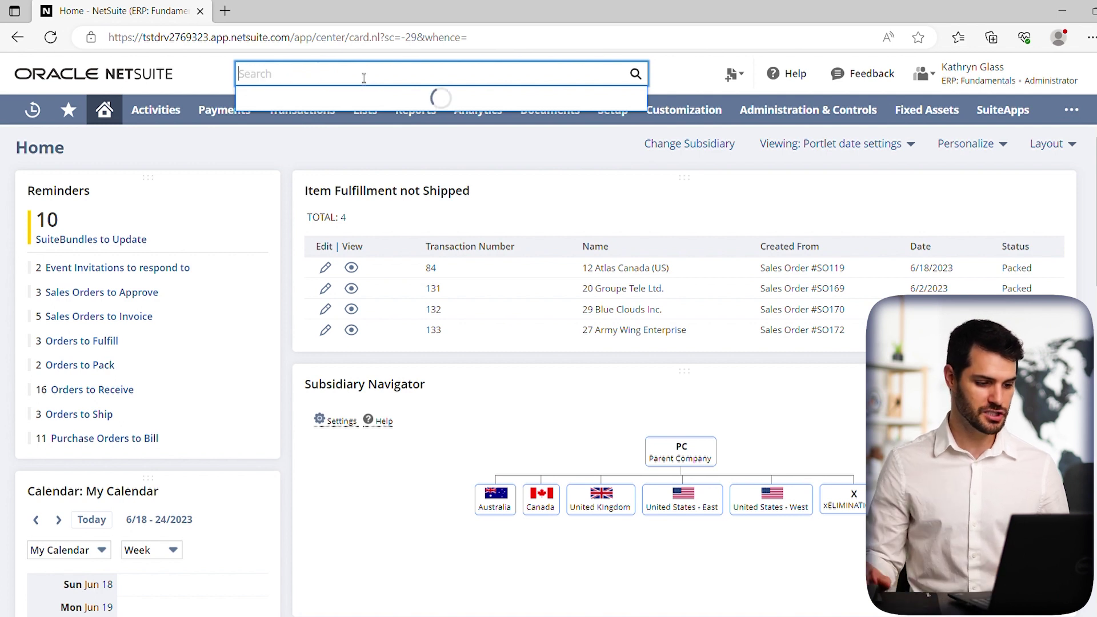
Step: Close the search results, try Alt+G with test text 'fdflkjd', then erase it and refocus search
mouse_move(211, 131)
click(161, 159)
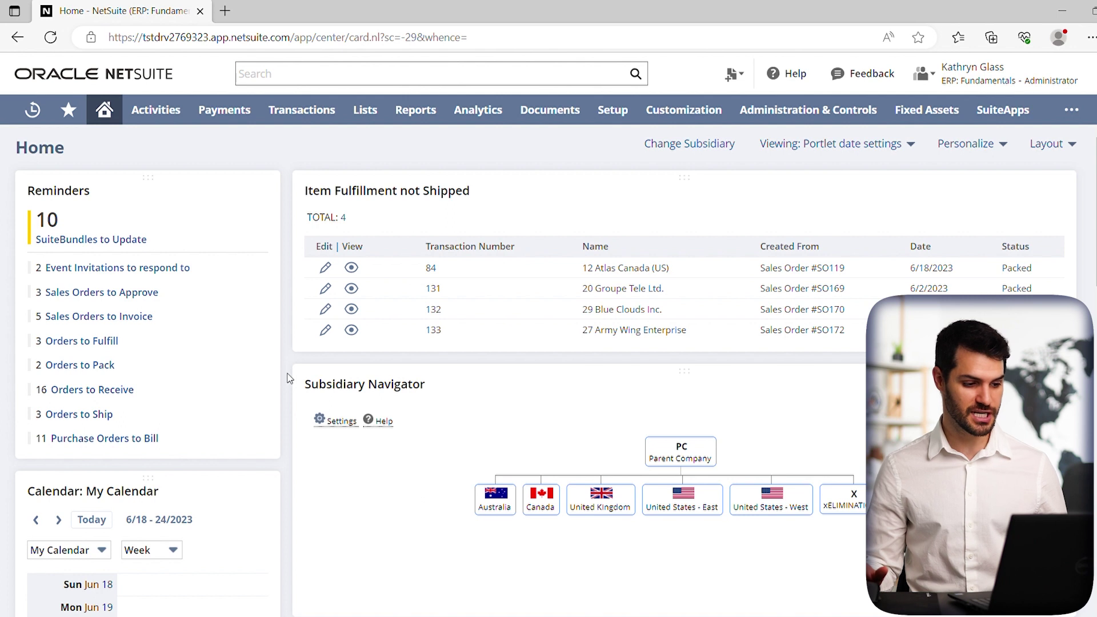
key(alt+g)
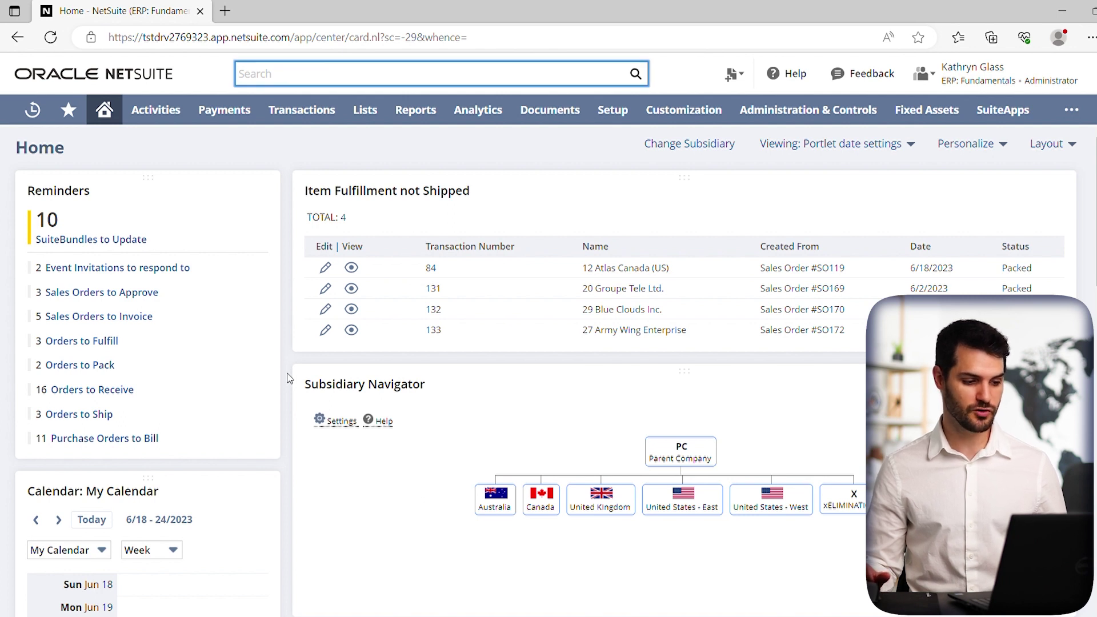
text(fdflkjd)
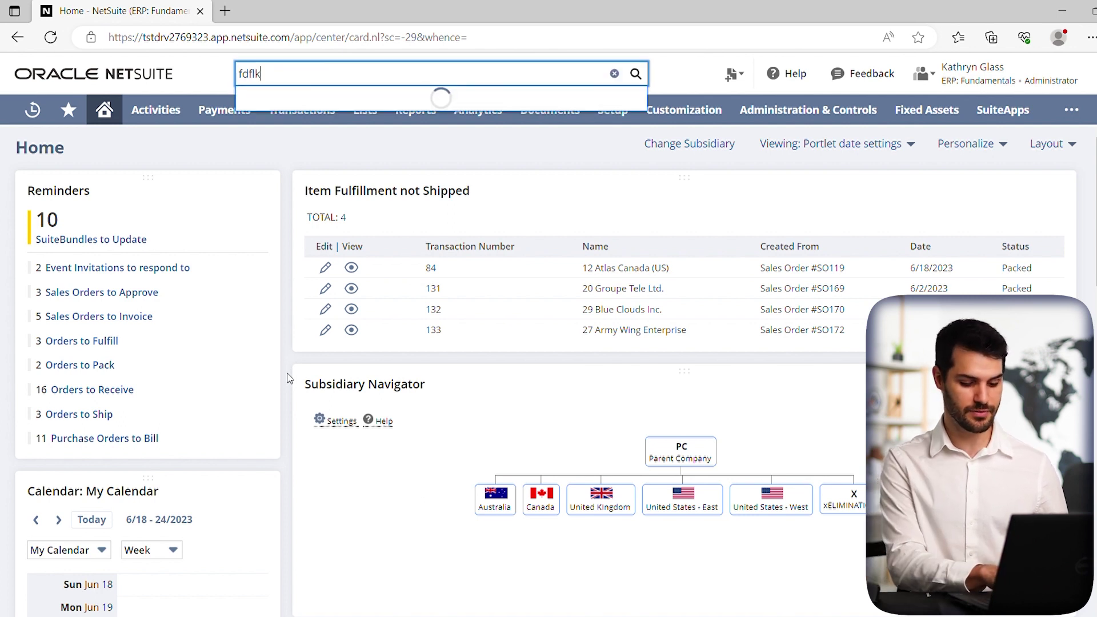
key(BackSpace)
key(BackSpace)
key(BackSpace)
key(BackSpace)
key(BackSpace)
key(BackSpace)
key(BackSpace)
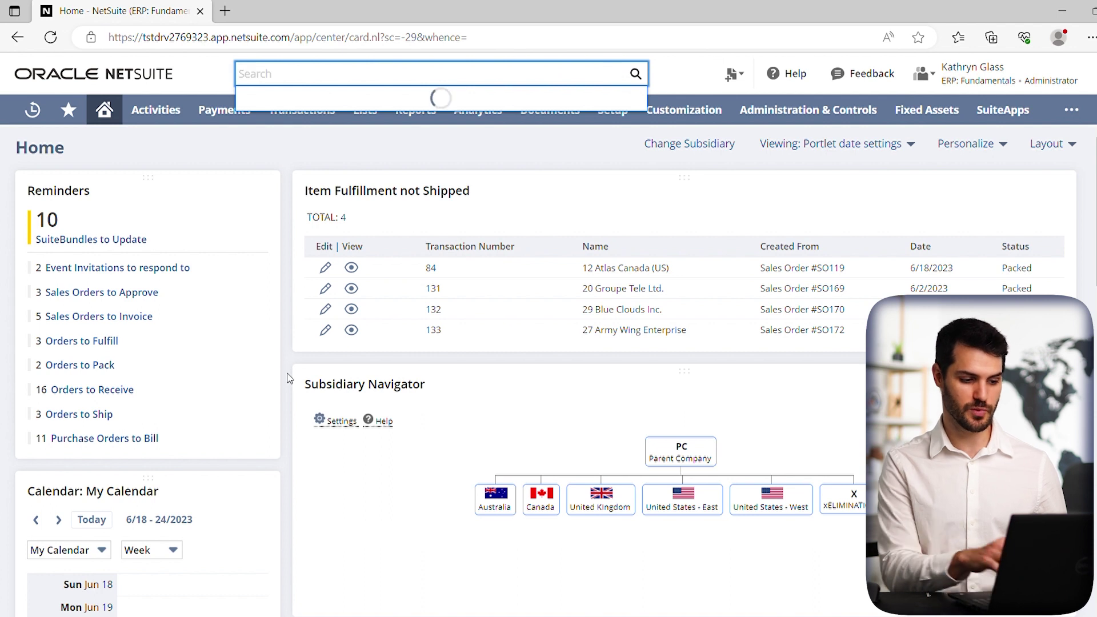
click(216, 173)
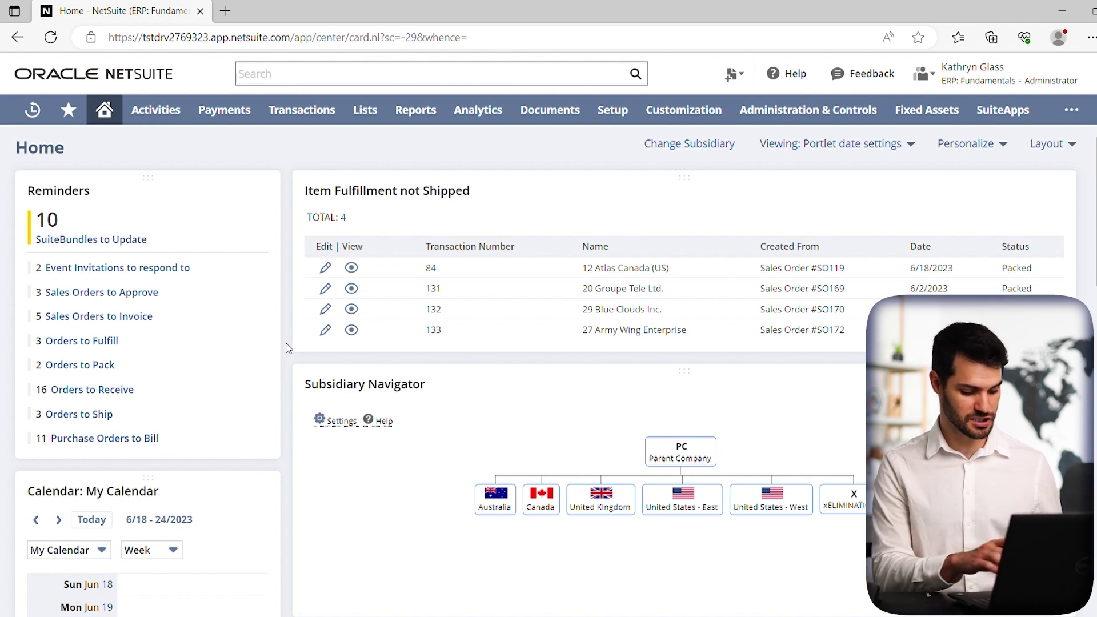
key(alt+g)
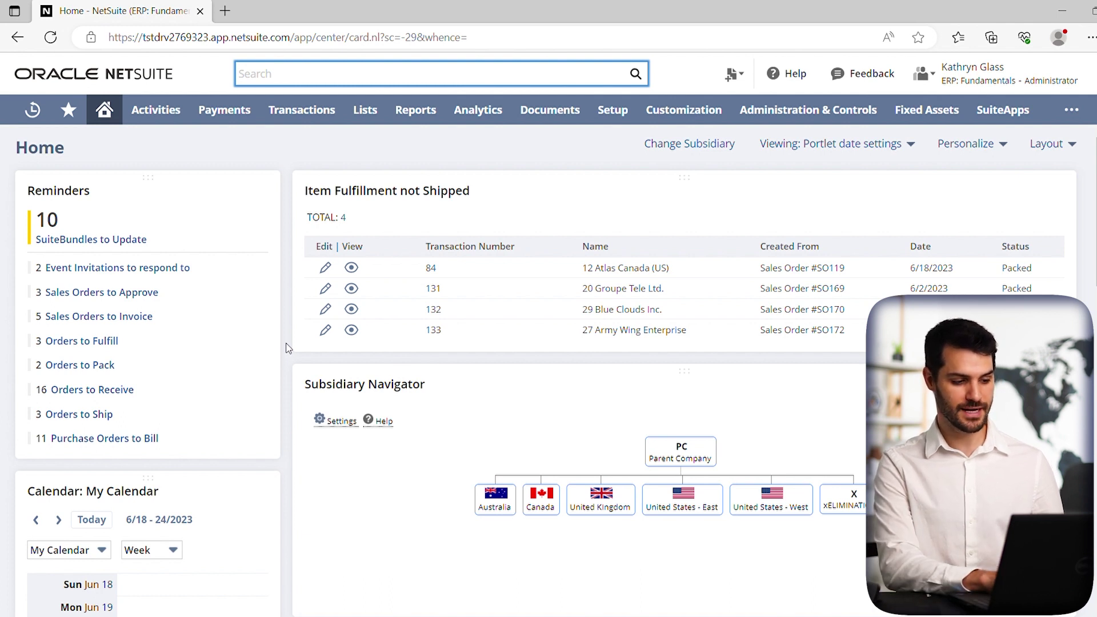
Step: Search 'sales orders' and point out the Alt+Shift+G shortcut for Current Page Results
text(sales orders)
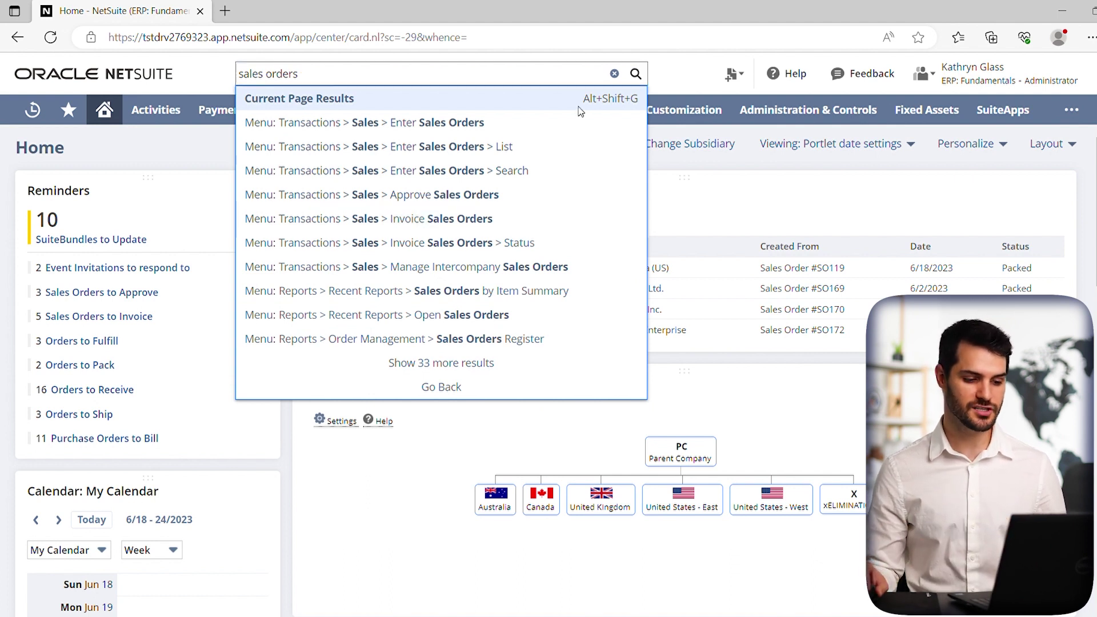
drag(641, 105, 582, 105)
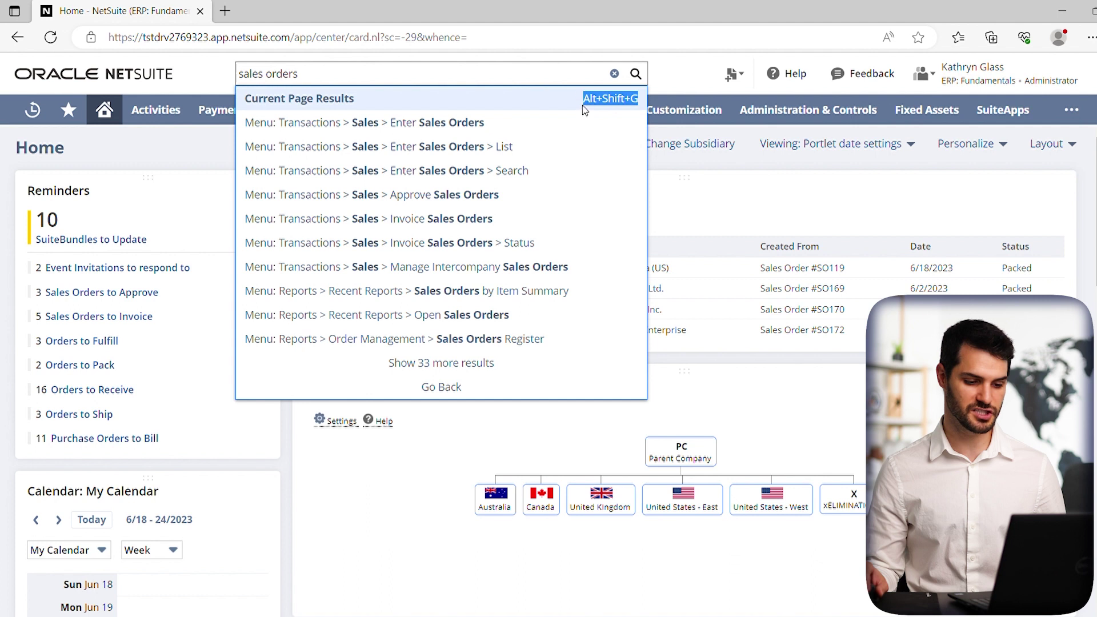
click(592, 102)
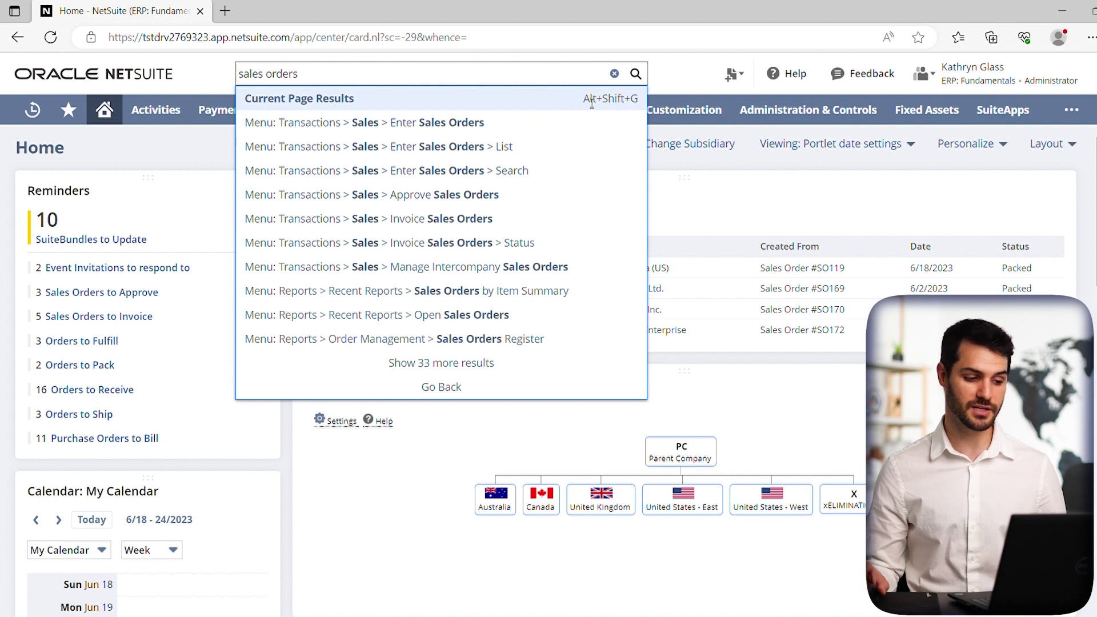